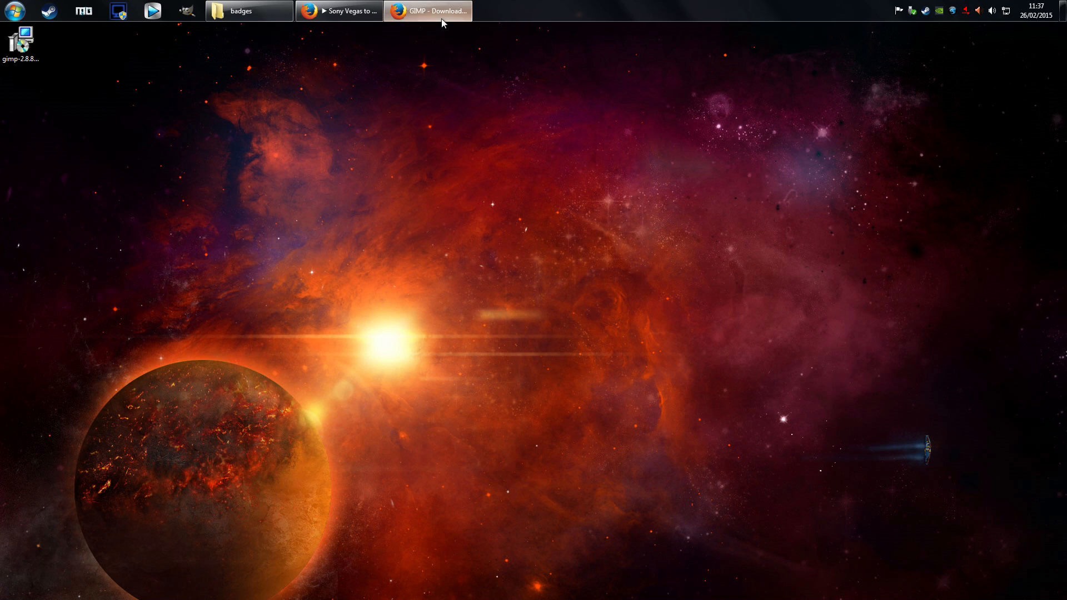
Step: Switch to the GIMP downloads page in Firefox and open the windows folder of the v2.8 download directory
mouse_move(443, 20)
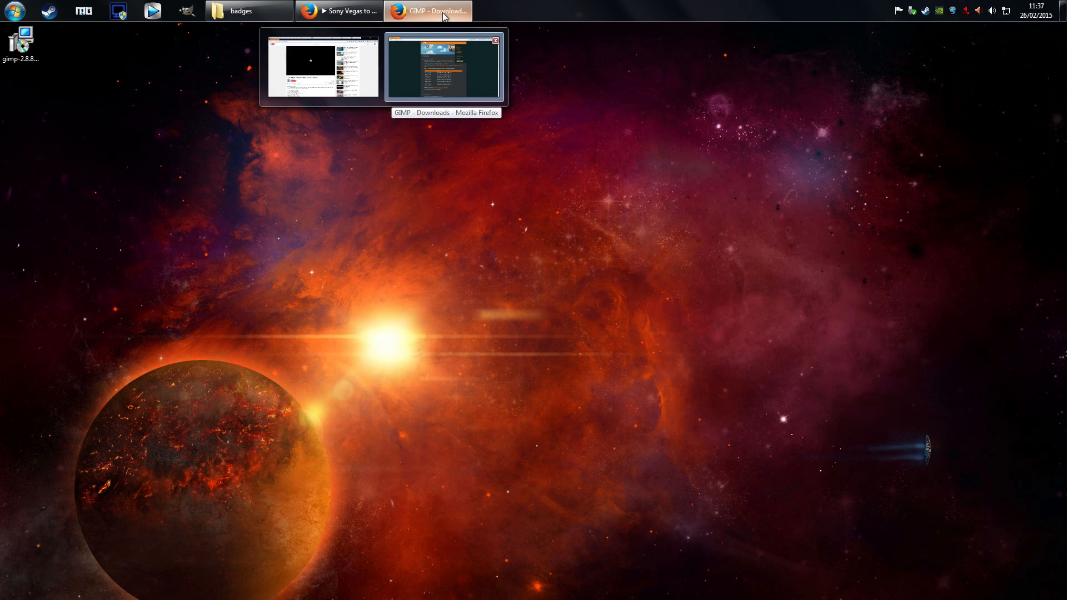
left_click(444, 17)
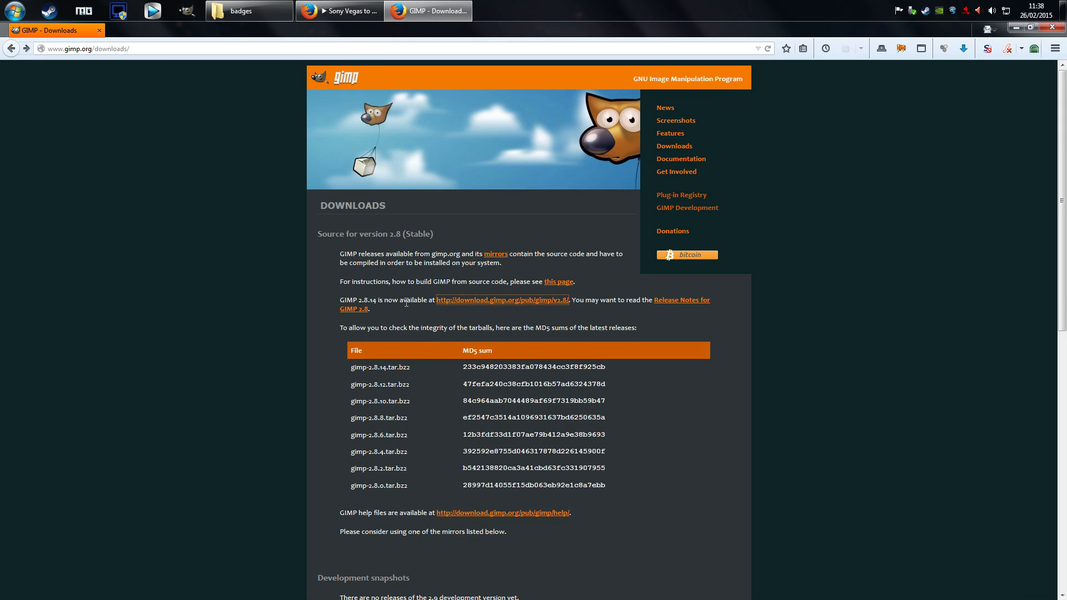
left_click(453, 304)
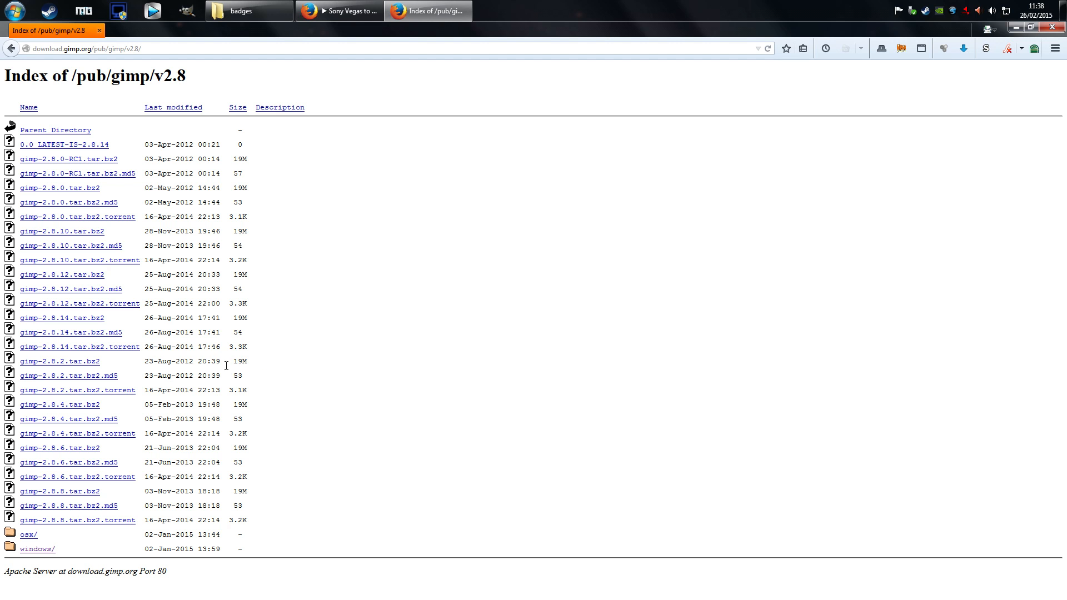
left_click(32, 550)
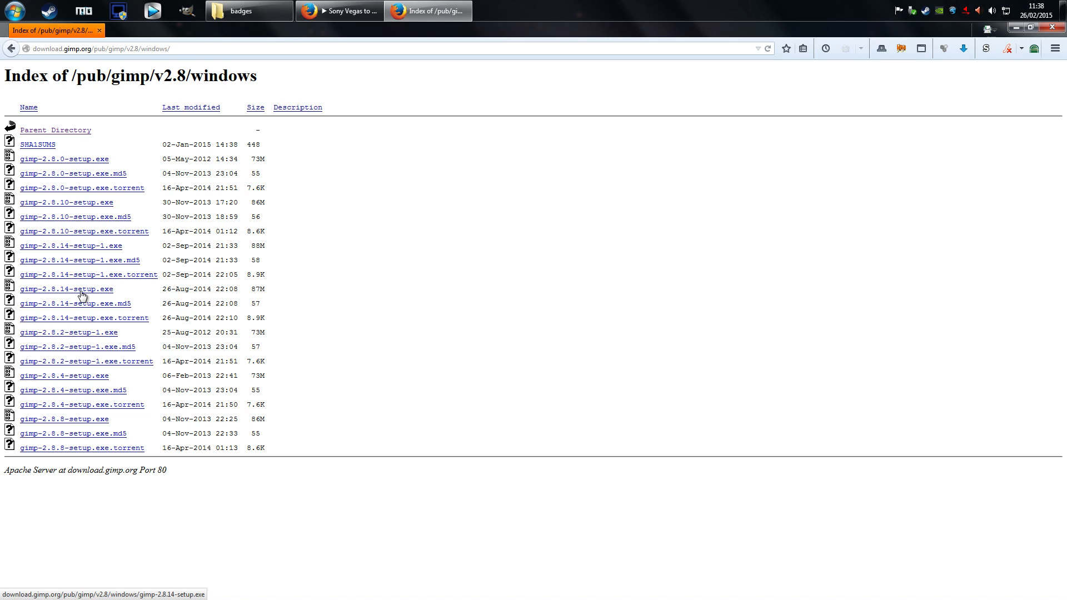
Step: Download gimp-2.8.14-setup.exe and save it to the Desktop
left_click(99, 293)
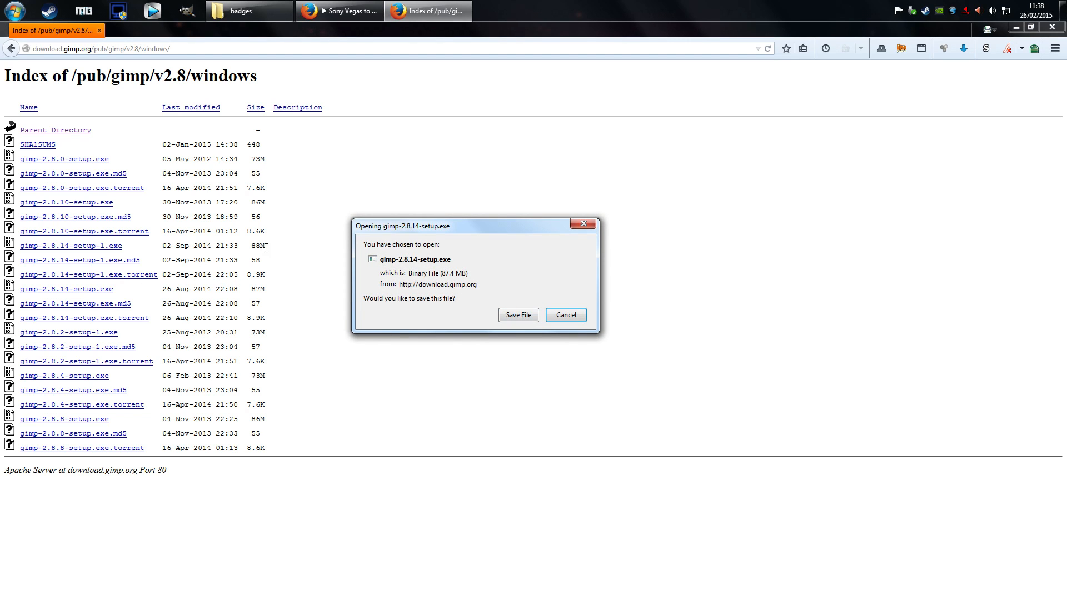
left_click(527, 318)
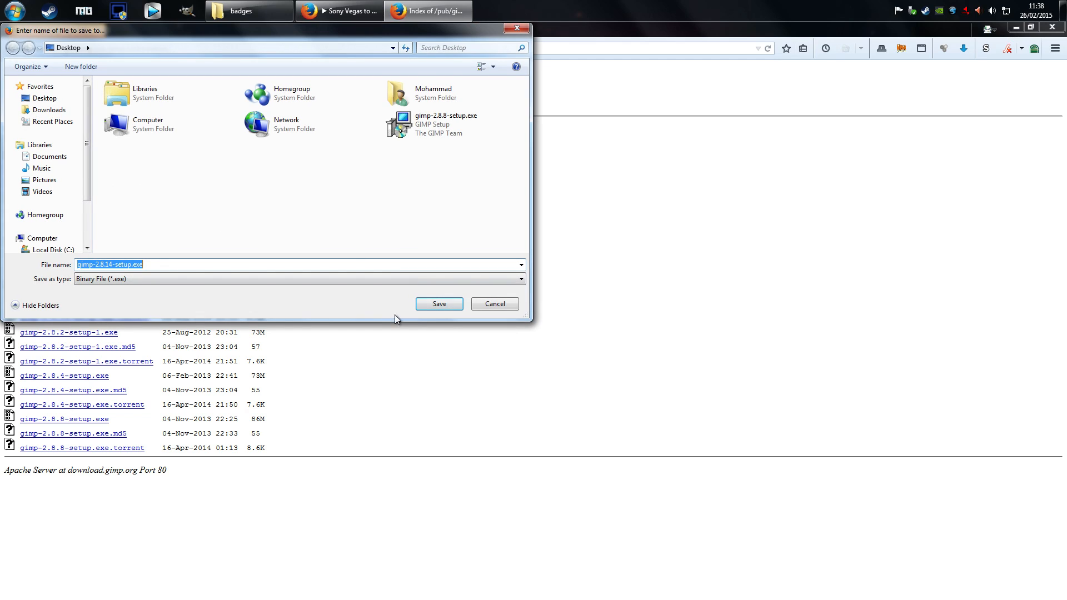
left_click(437, 303)
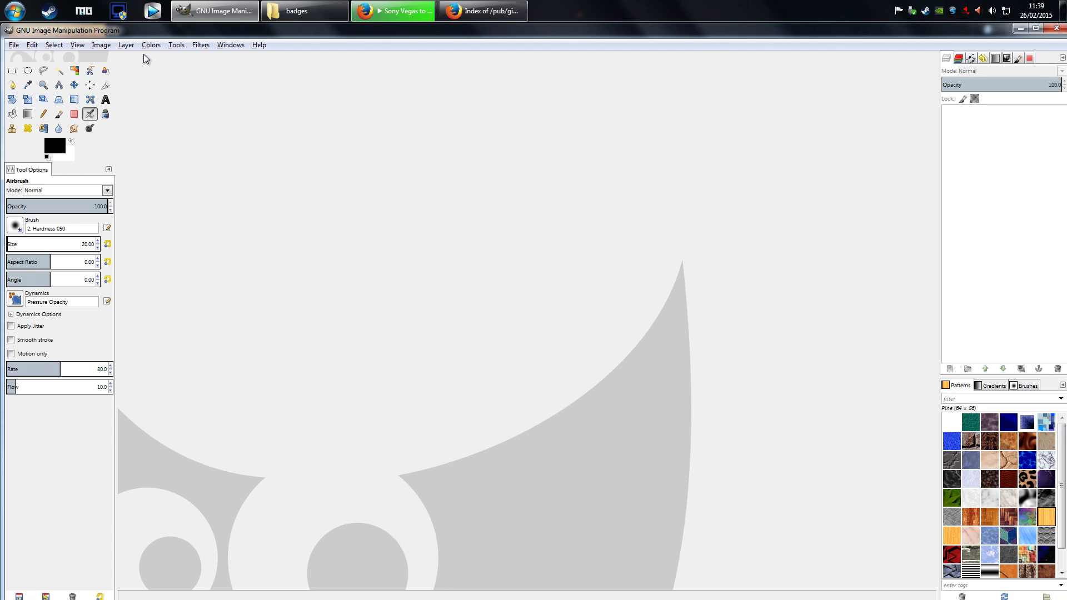
Step: Check whether Single-Window Mode is enabled in GIMP
left_click(237, 49)
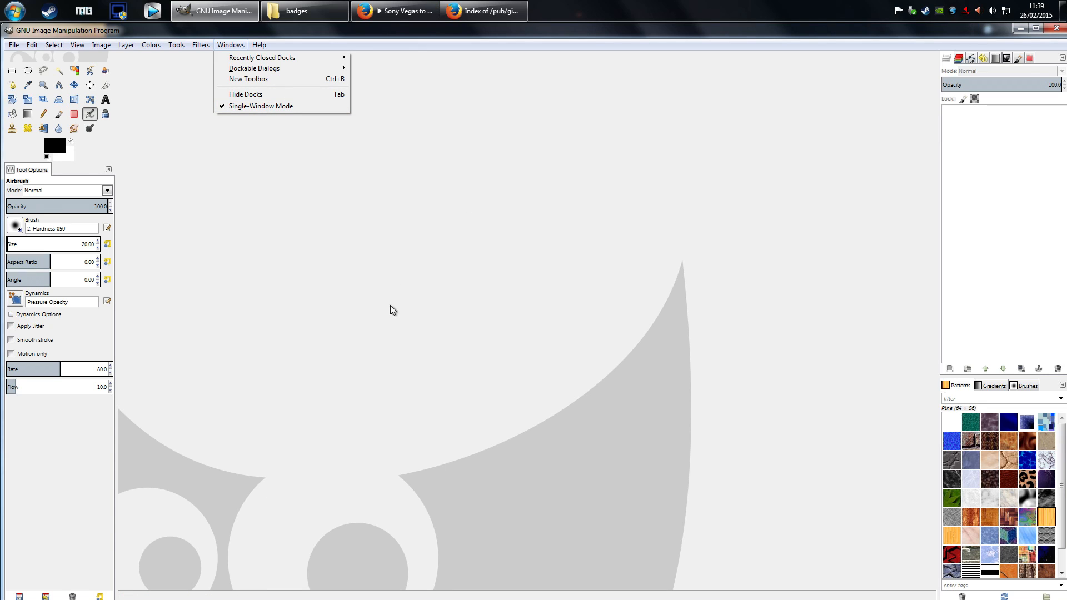
left_click(366, 246)
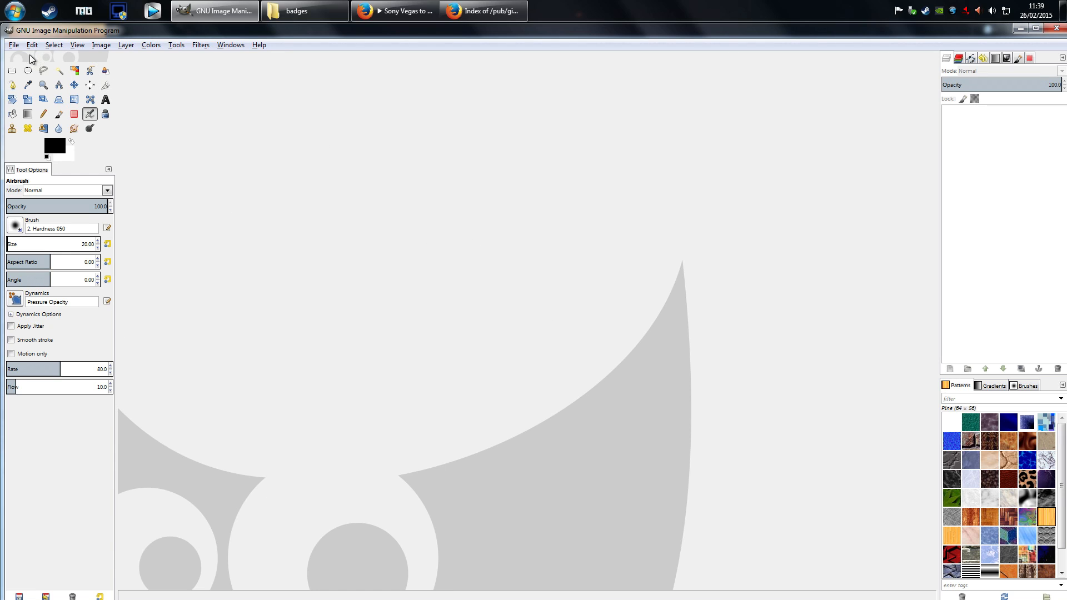
Step: Create a new 256 × 256 px image in RGB color, filled with Transparency
left_click(14, 45)
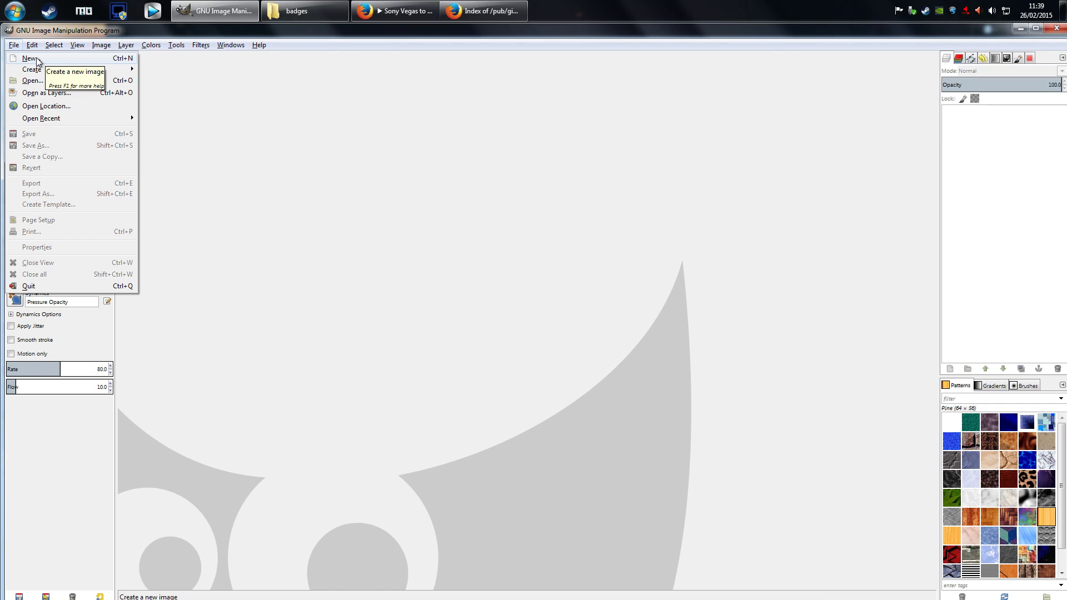
left_click(33, 58)
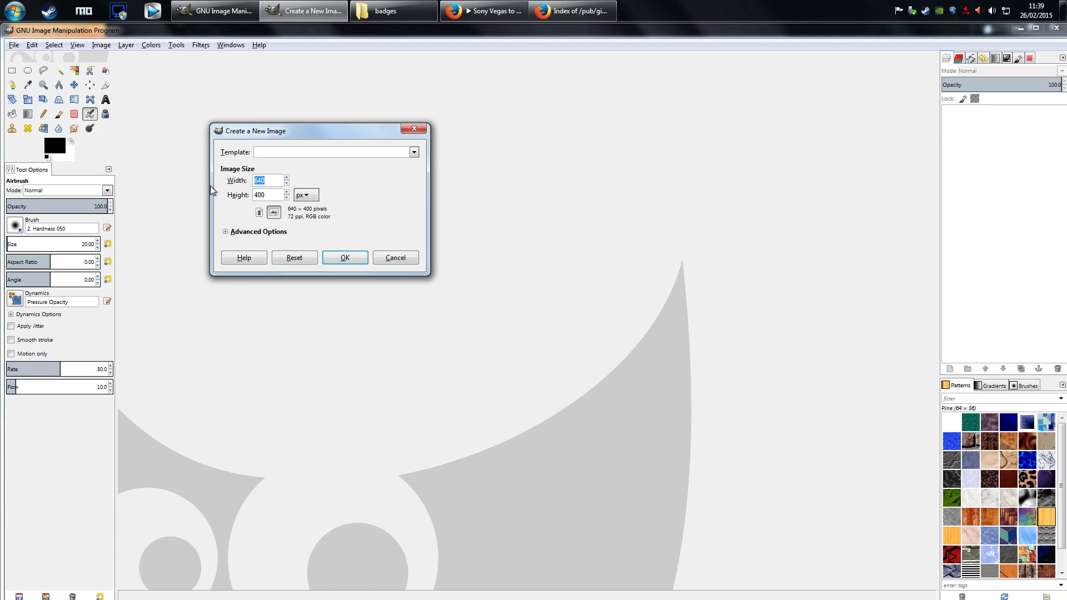
type("256")
left_click(272, 194)
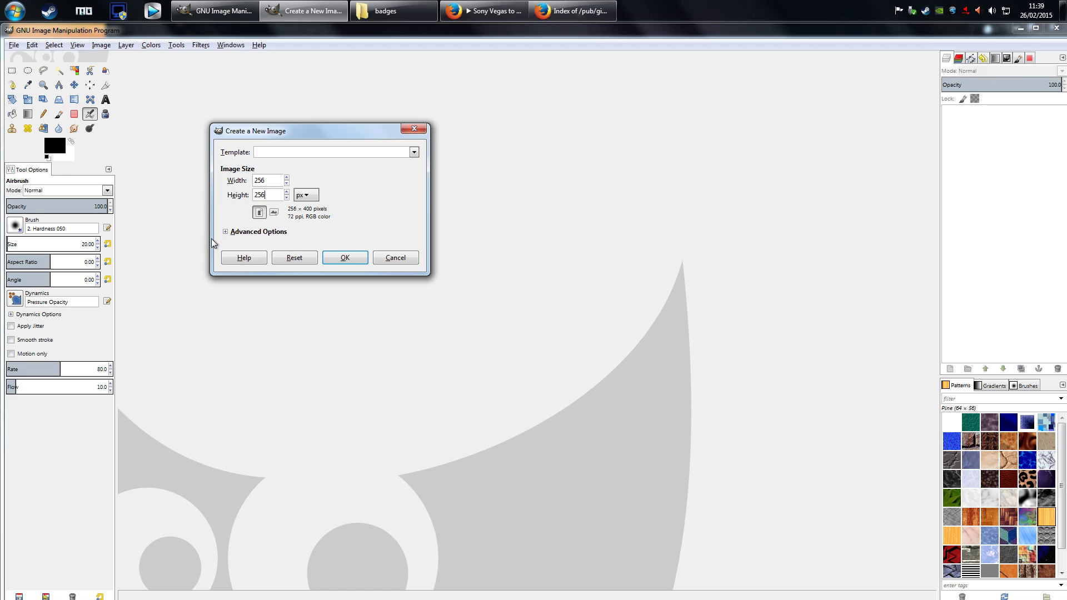
left_click(226, 232)
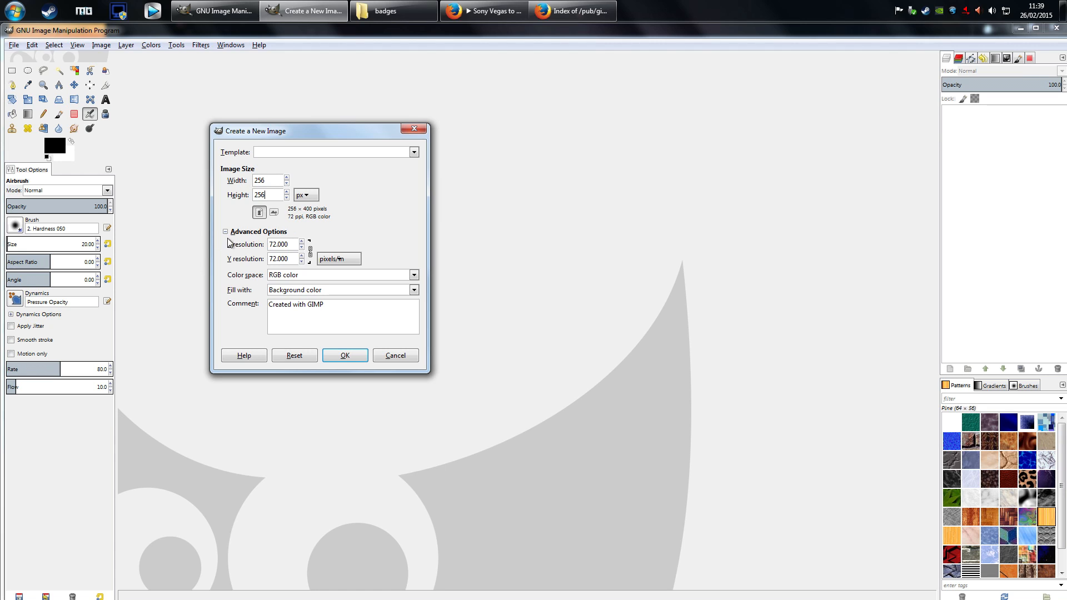
left_click(311, 290)
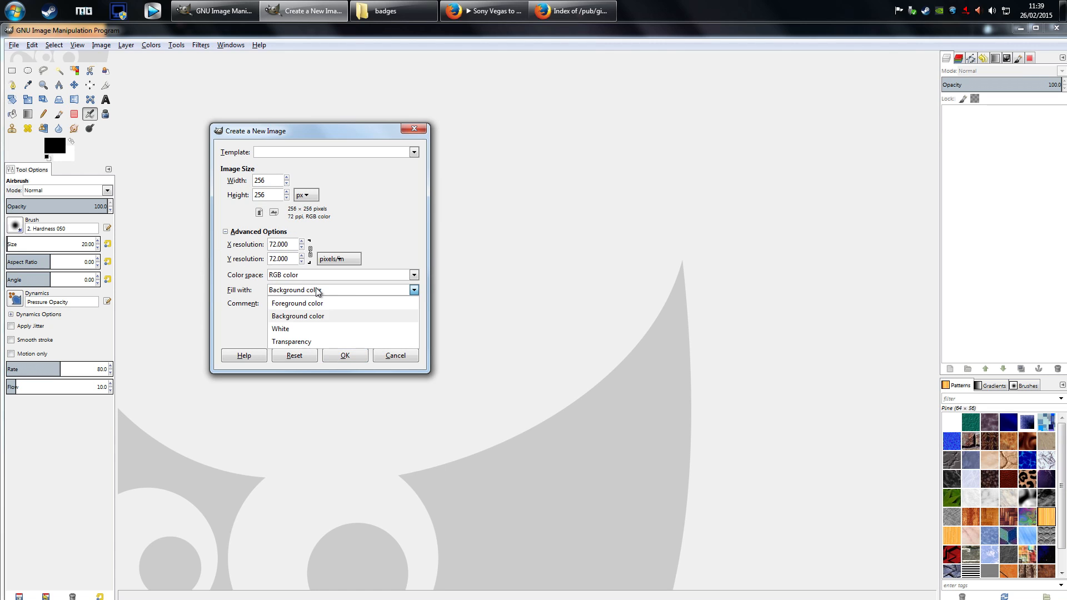
left_click(304, 342)
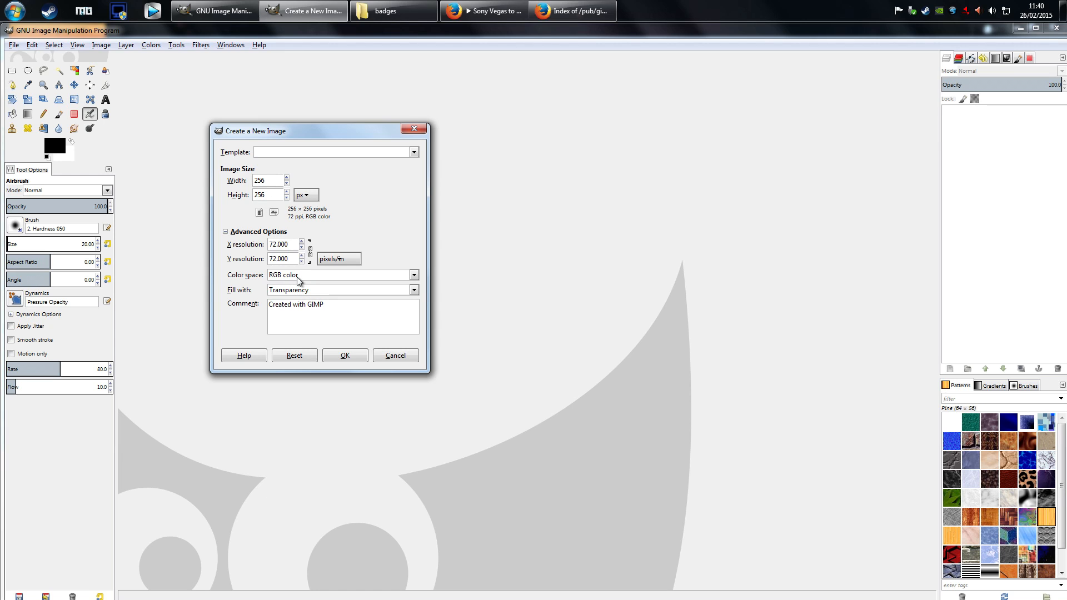
left_click(345, 356)
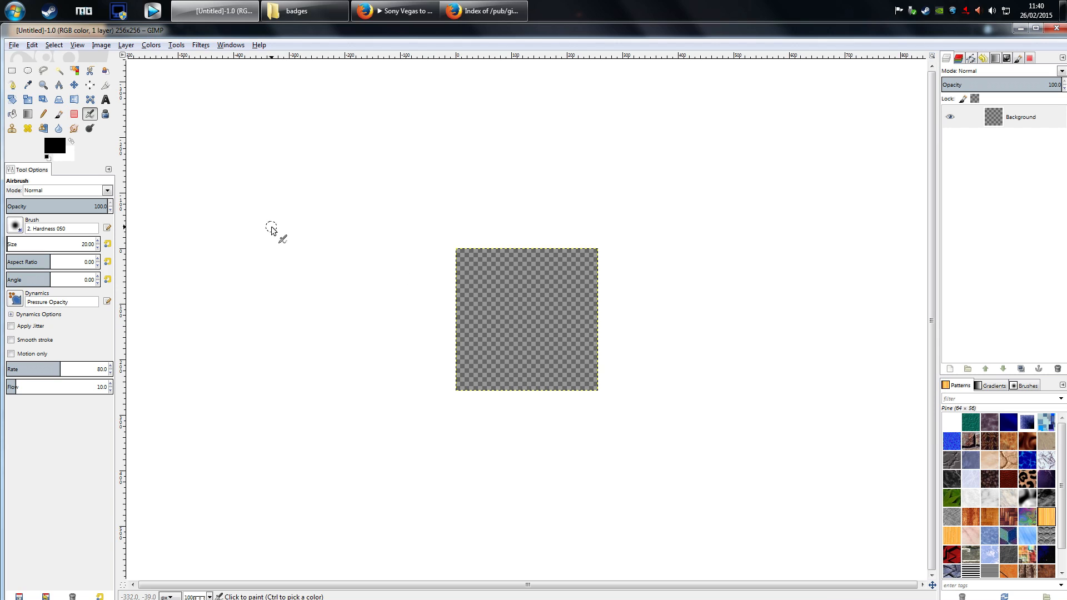
Step: Add a new guide by percent to the image, with Horizontal direction at 50%
left_click(101, 45)
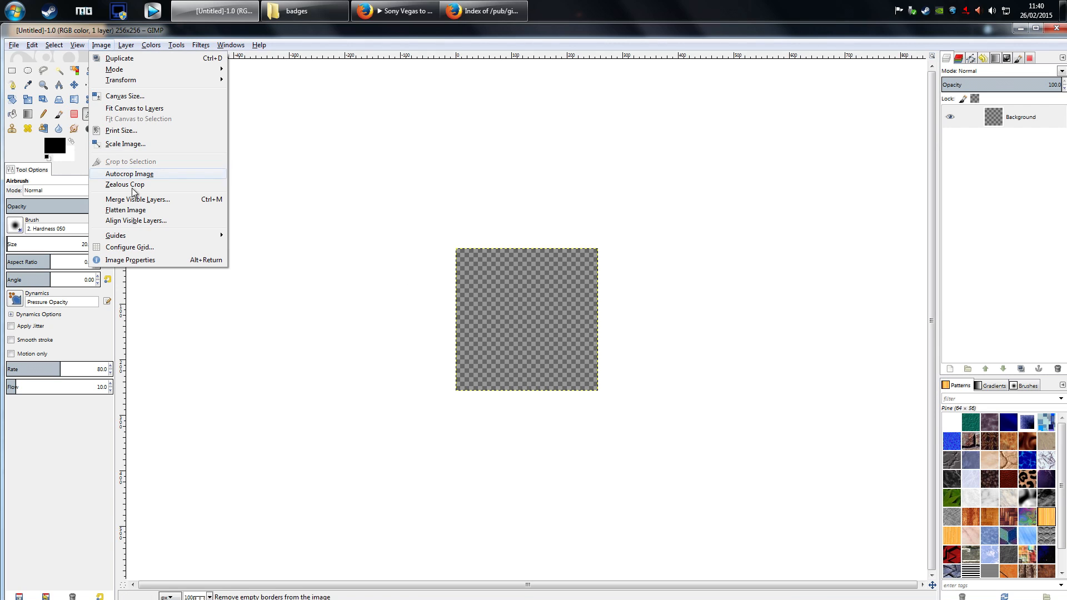
mouse_move(143, 239)
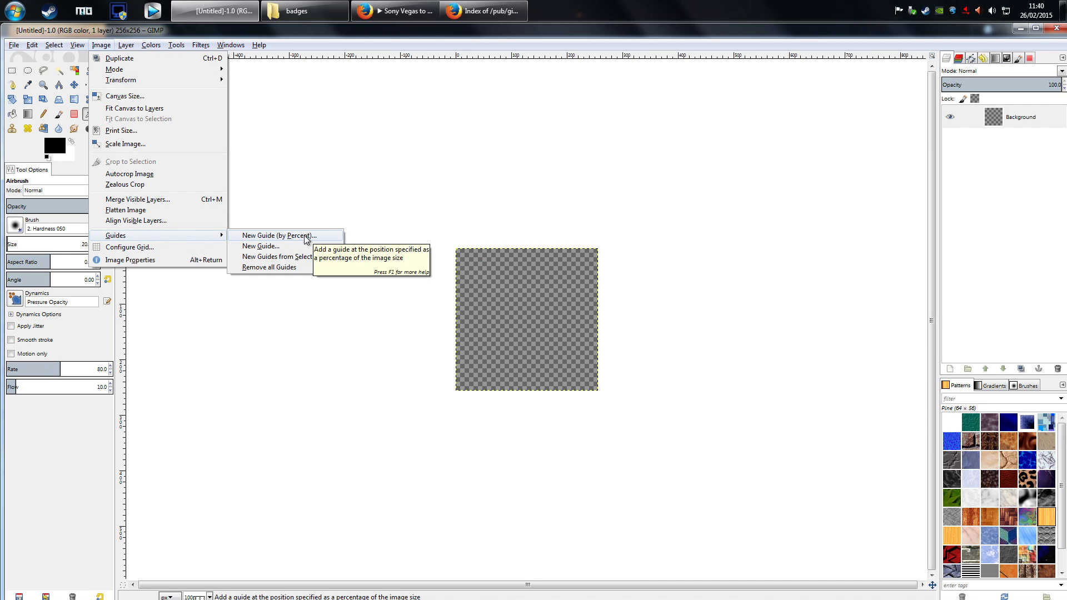
left_click(282, 240)
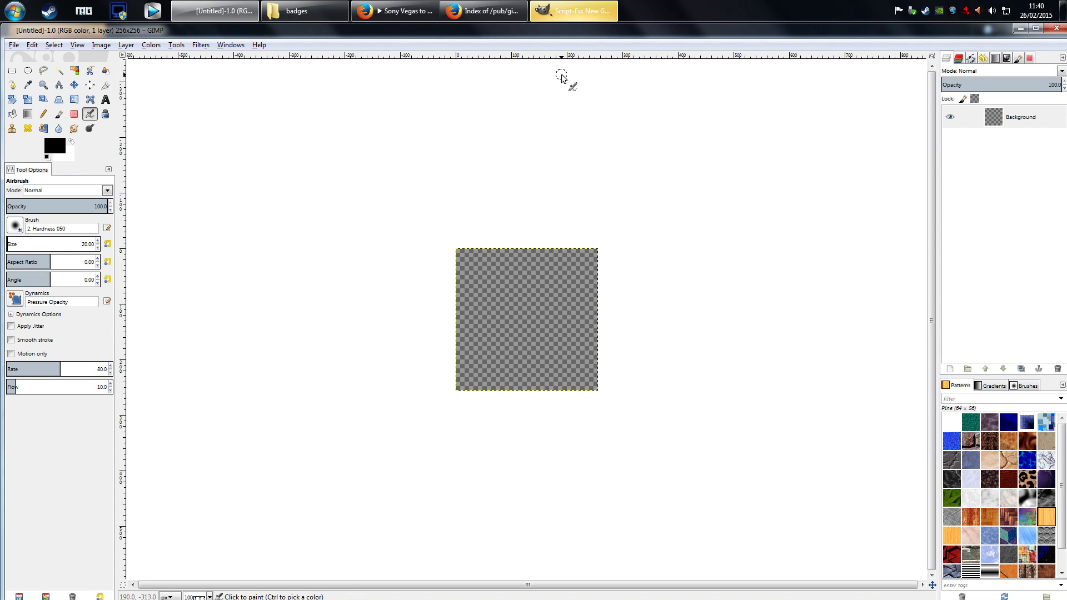
left_click(564, 11)
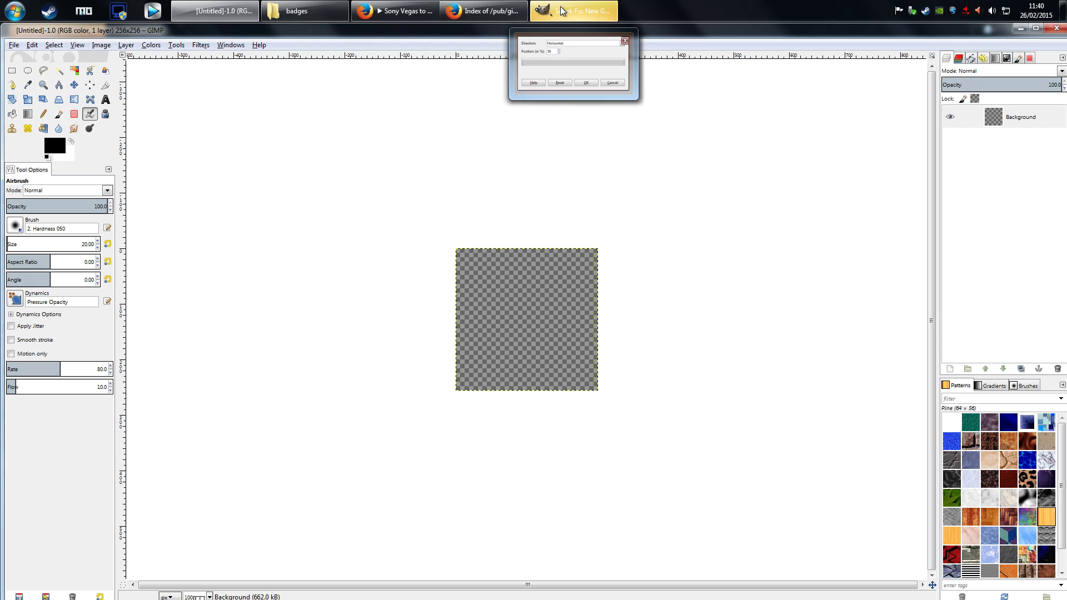
left_click(564, 11)
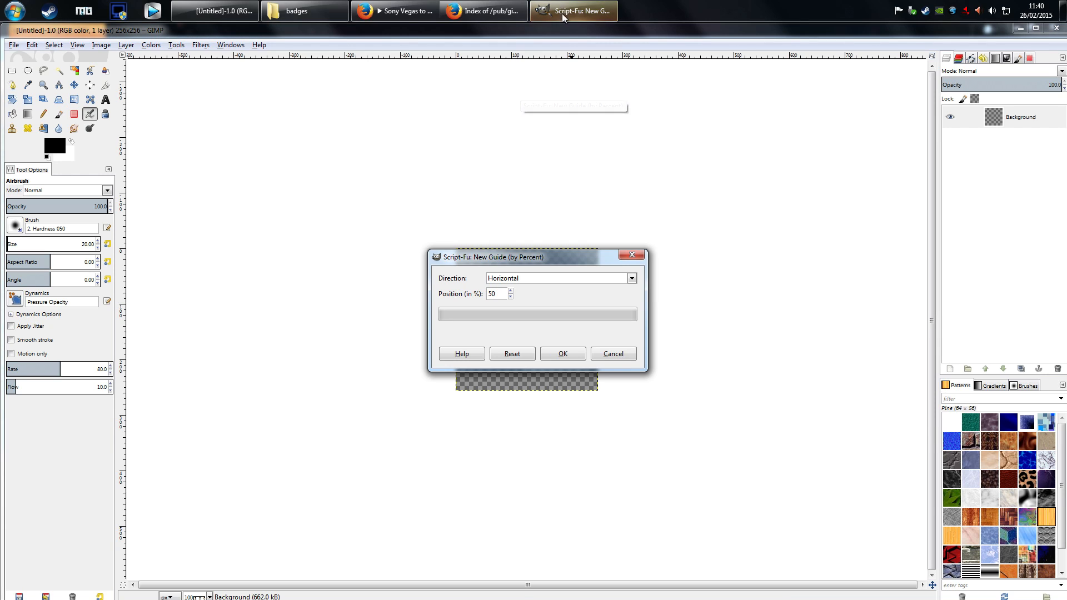
left_click(522, 279)
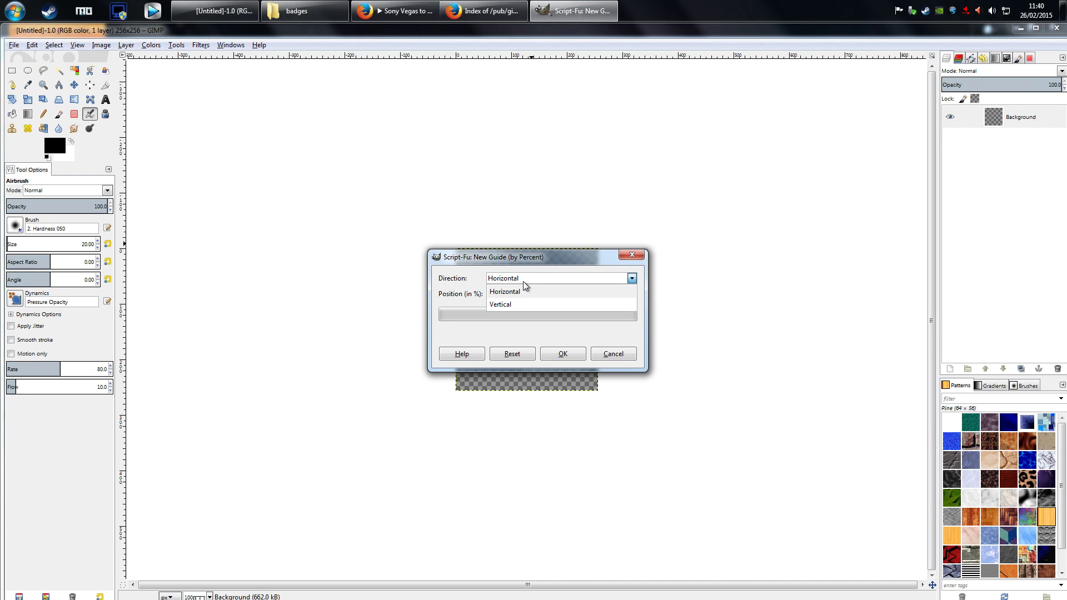
left_click(524, 290)
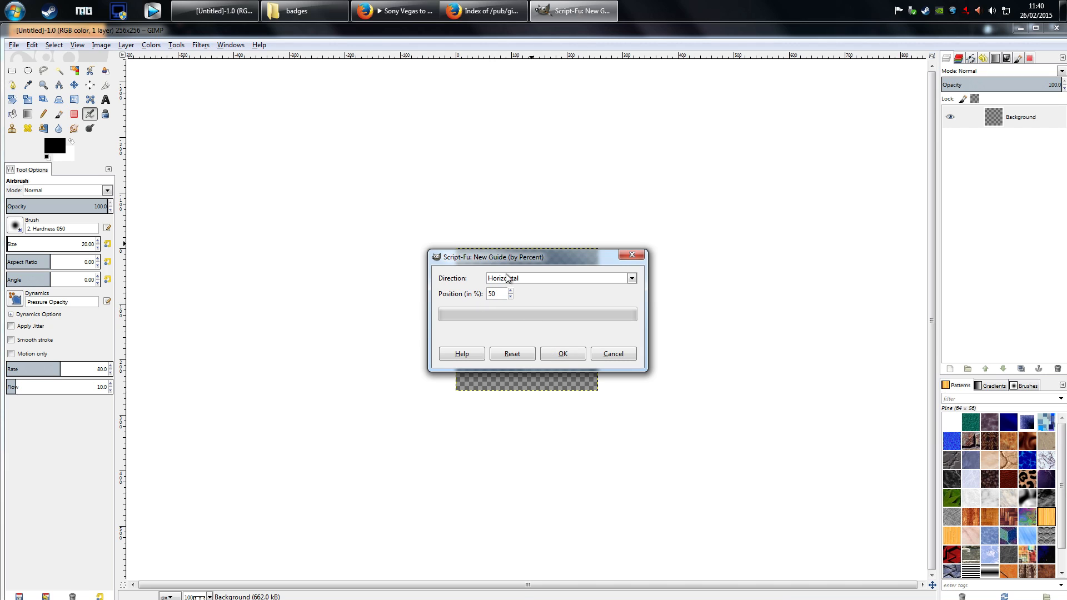
left_click(562, 354)
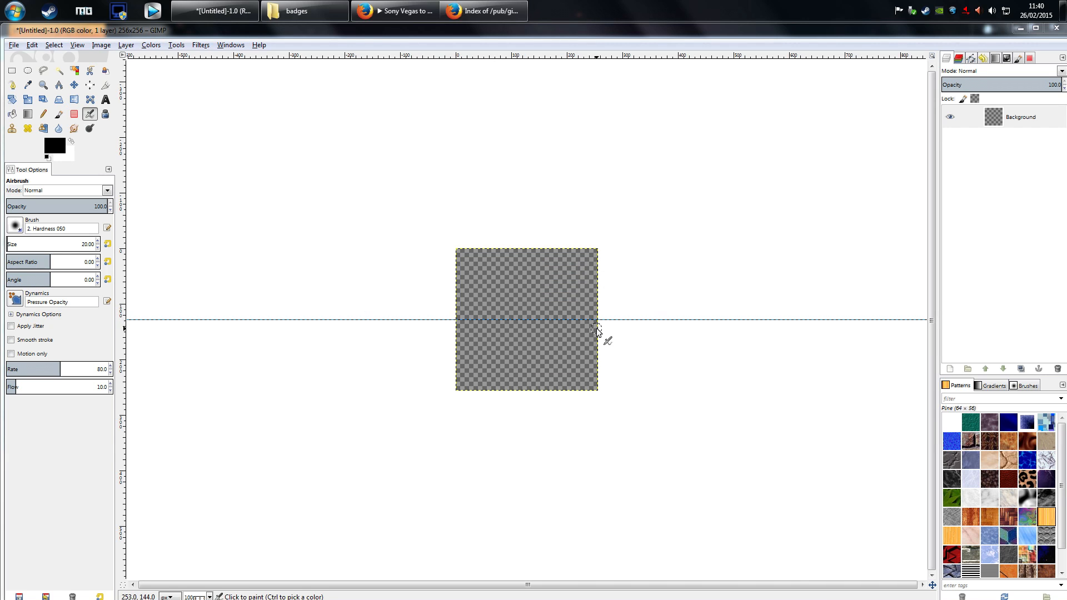
Step: Add a second guide by percent, with Vertical direction at 50%
left_click(176, 45)
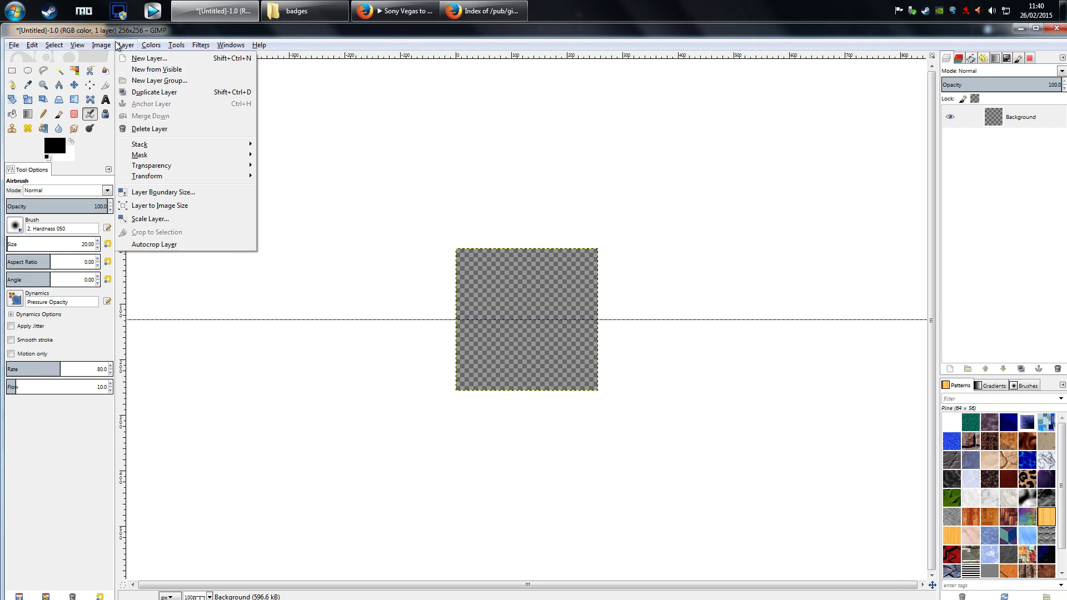
mouse_move(139, 235)
left_click(281, 239)
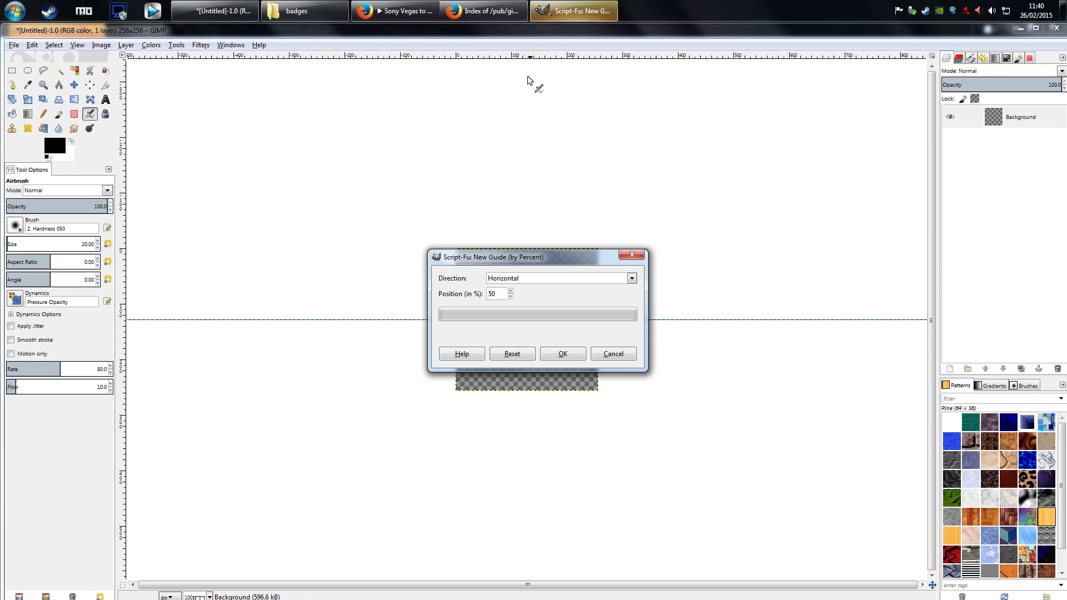
left_click(508, 282)
left_click(510, 306)
left_click(543, 355)
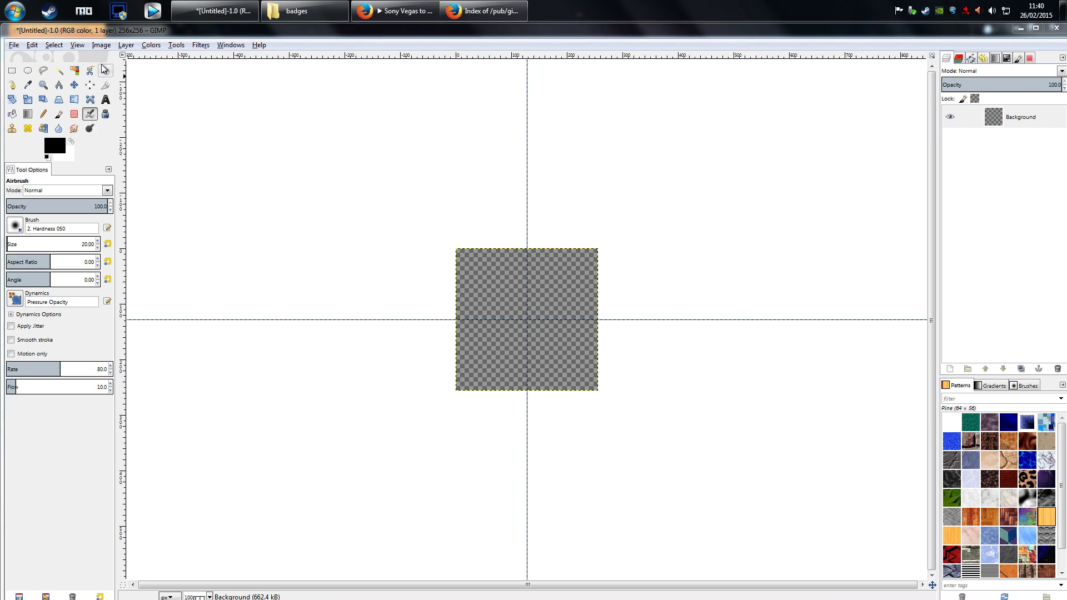
Step: Check the snapping options for guides, grid, canvas edges and the active path
left_click(101, 45)
mouse_move(77, 45)
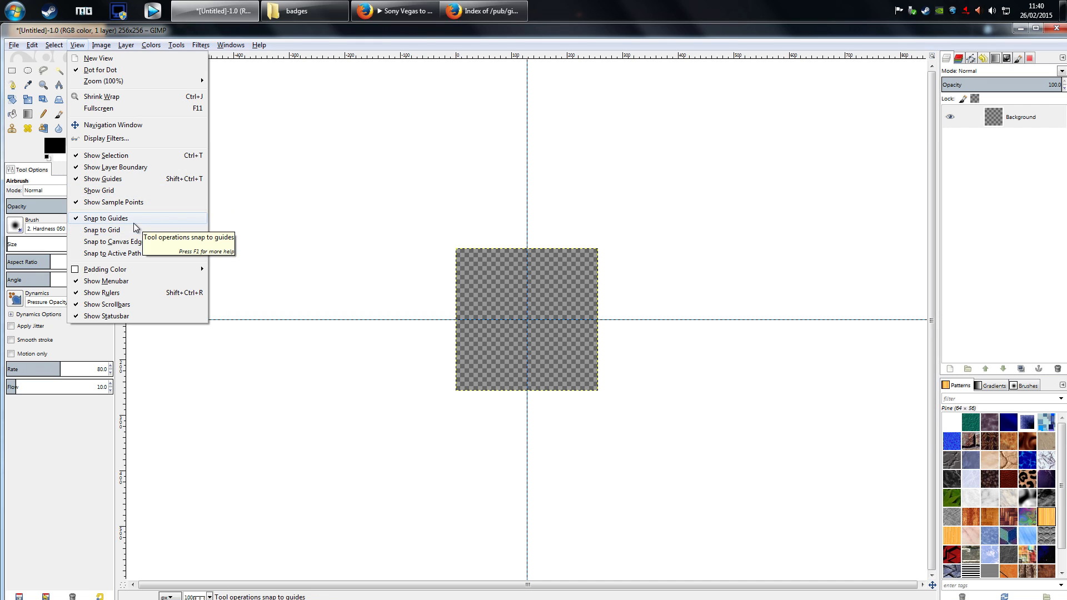
mouse_move(149, 237)
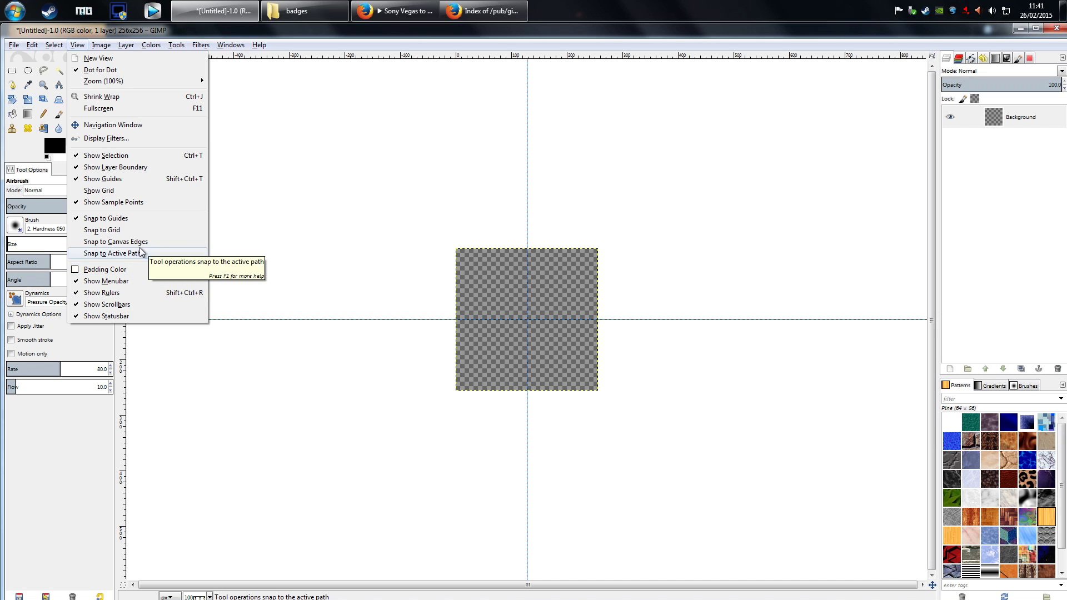
left_click(305, 250)
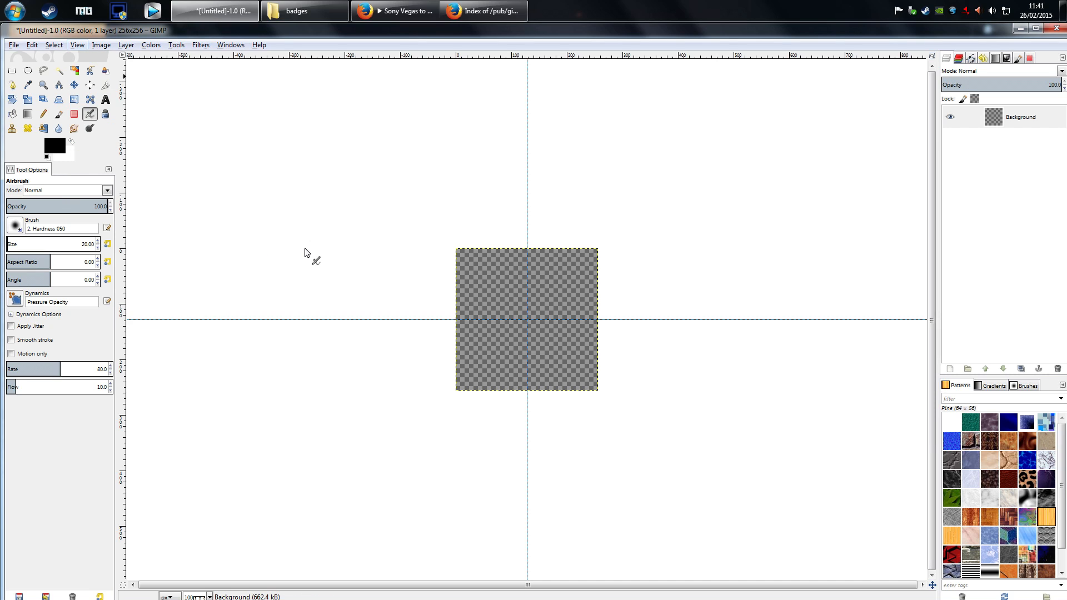
Step: Toggle the visibility of the guides off and on, leaving them shown
key("ctrl")
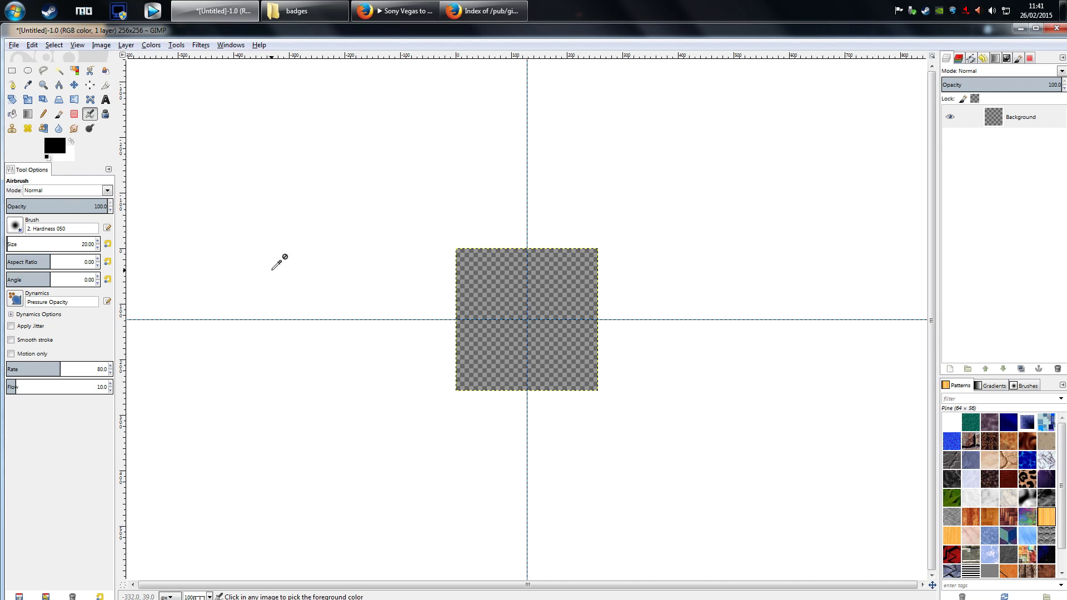
key("ctrl+shift+t")
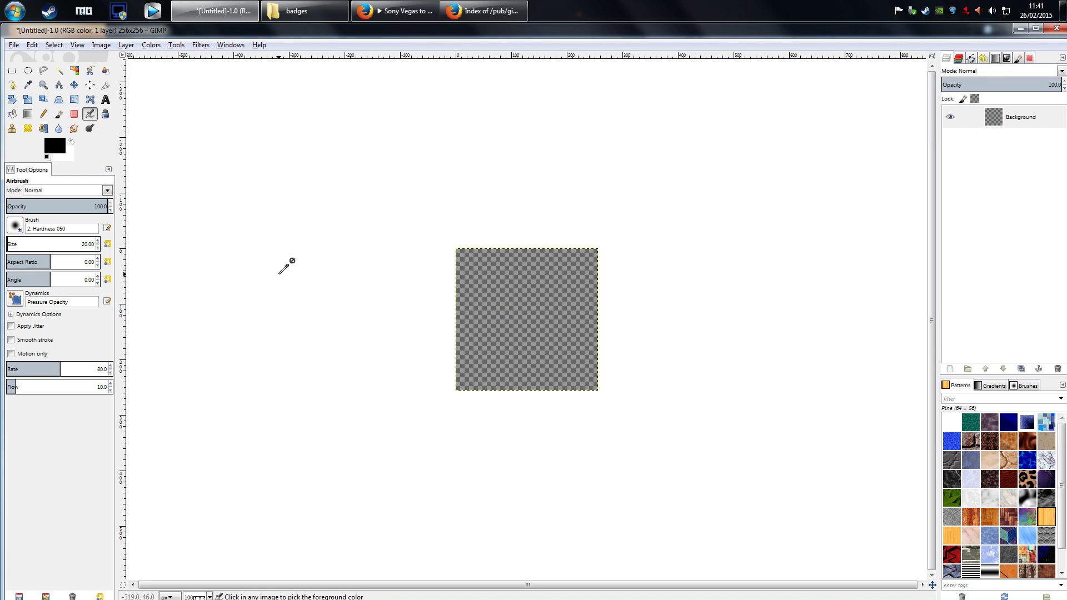
key("ctrl+shift+t")
key("ctrl+shift+t")
key("ctrl+shift+t")
Step: Check that the Snap to Guides option is enabled for the image
left_click(103, 46)
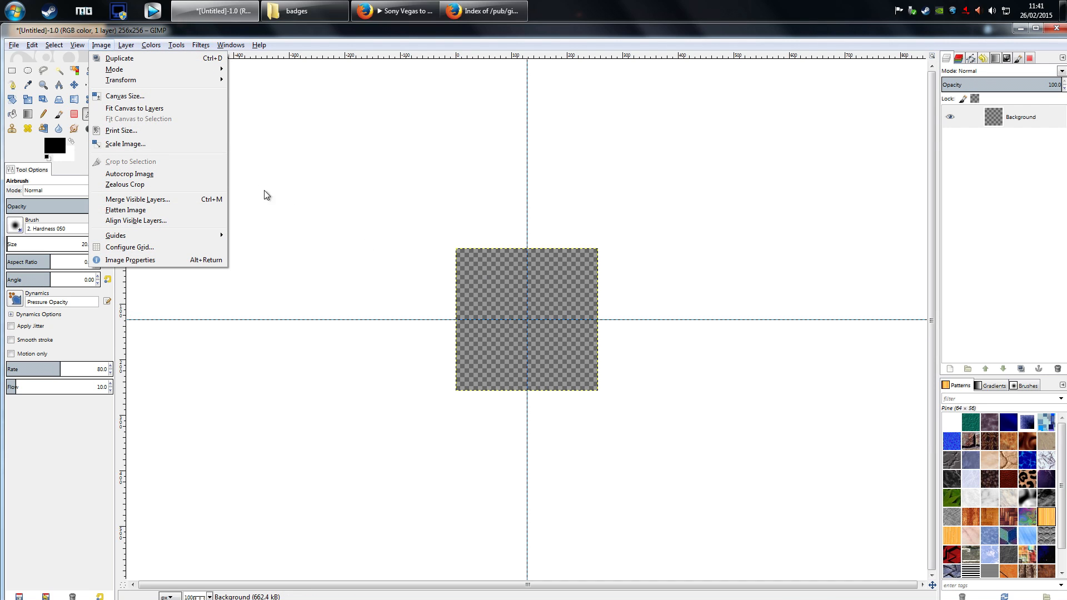
mouse_move(77, 45)
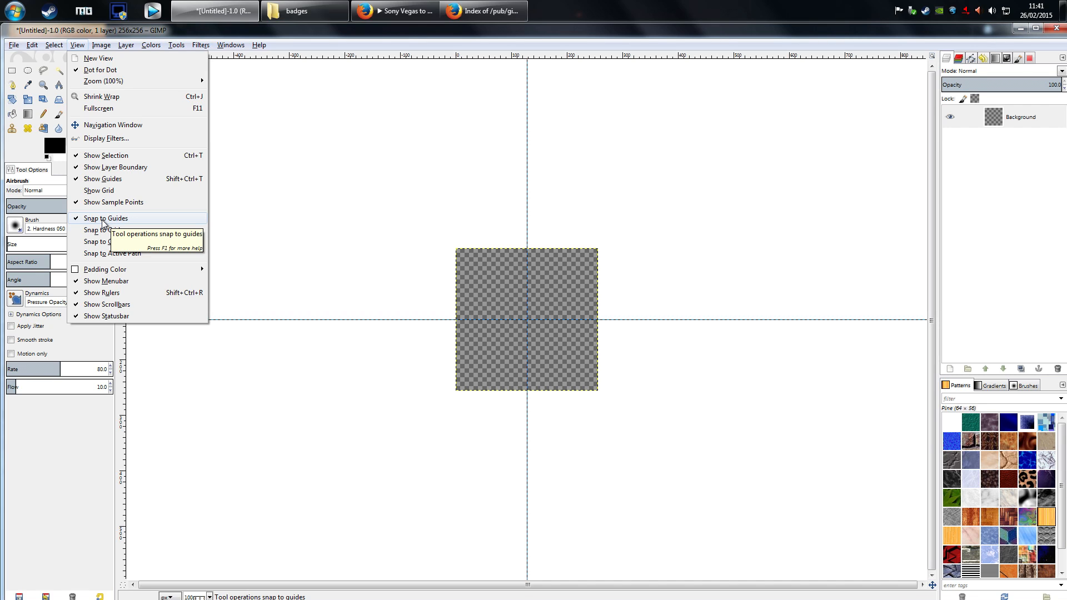
left_click(283, 300)
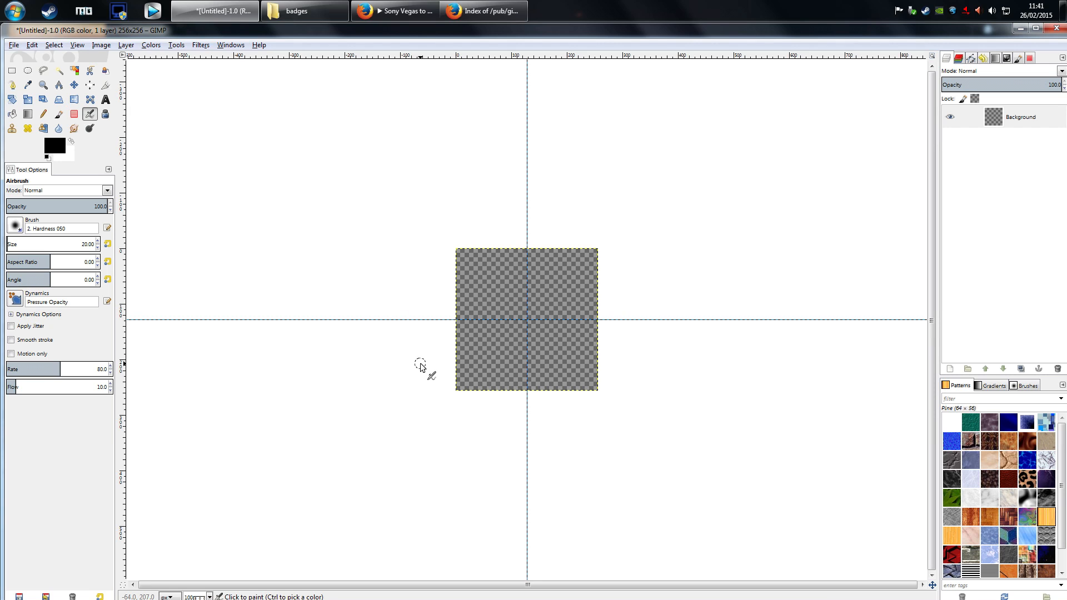
Step: Hide the guides on the blank image and show them again
left_click(103, 45)
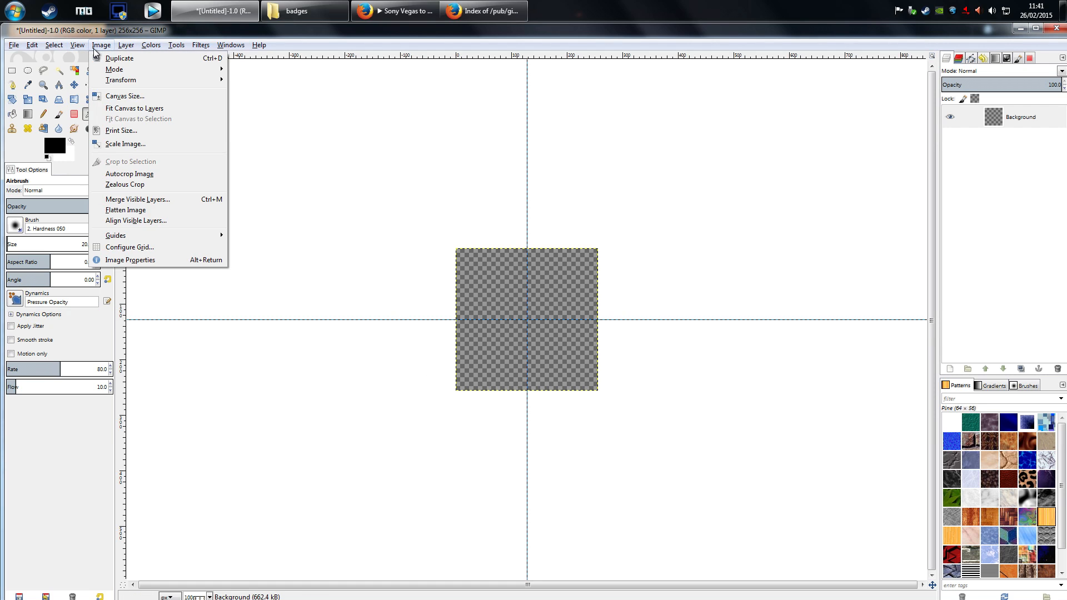
mouse_move(85, 49)
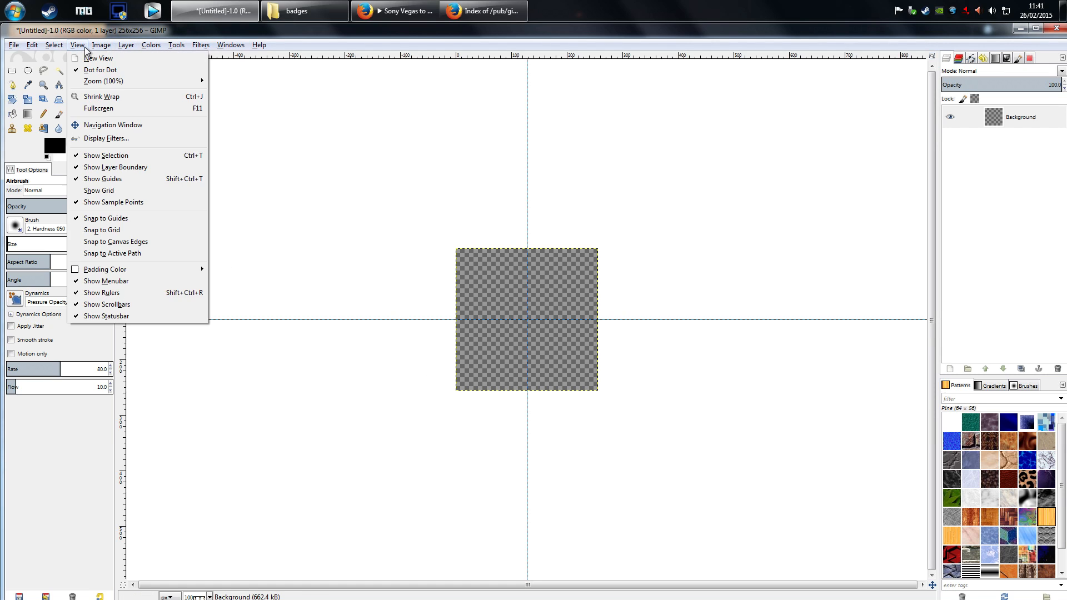
left_click(113, 181)
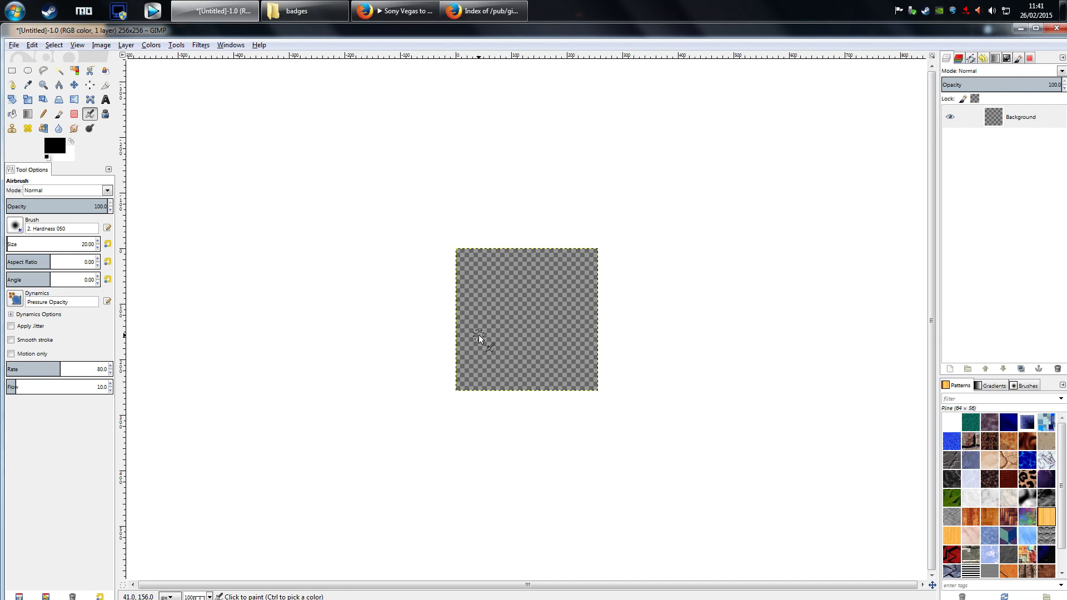
key("ctrl+shift+t")
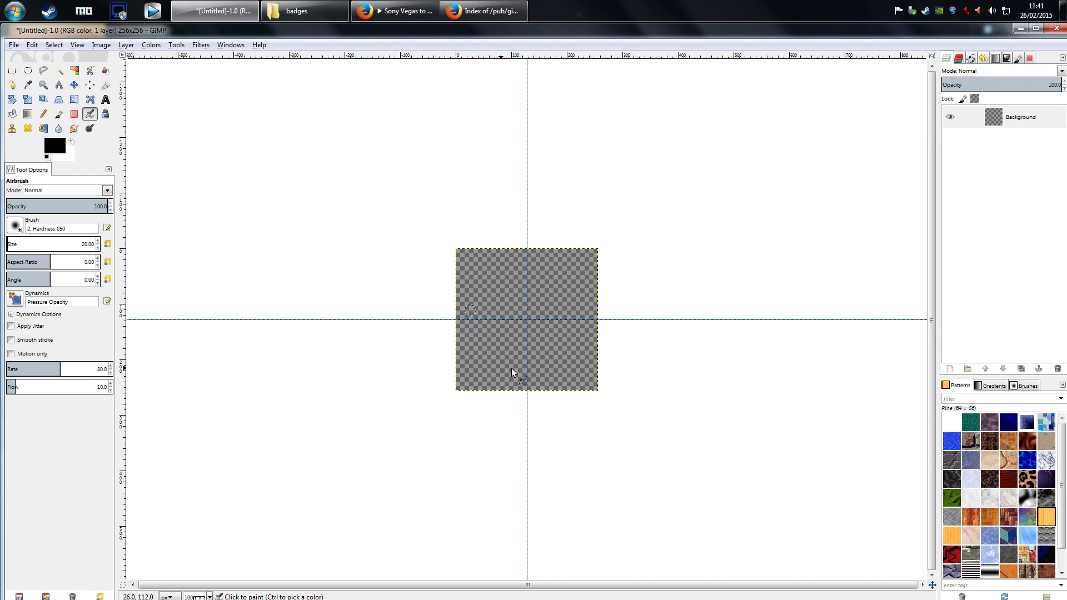
Step: Open the recently used file Logo 800x800 v5d.jpg
left_click(43, 114)
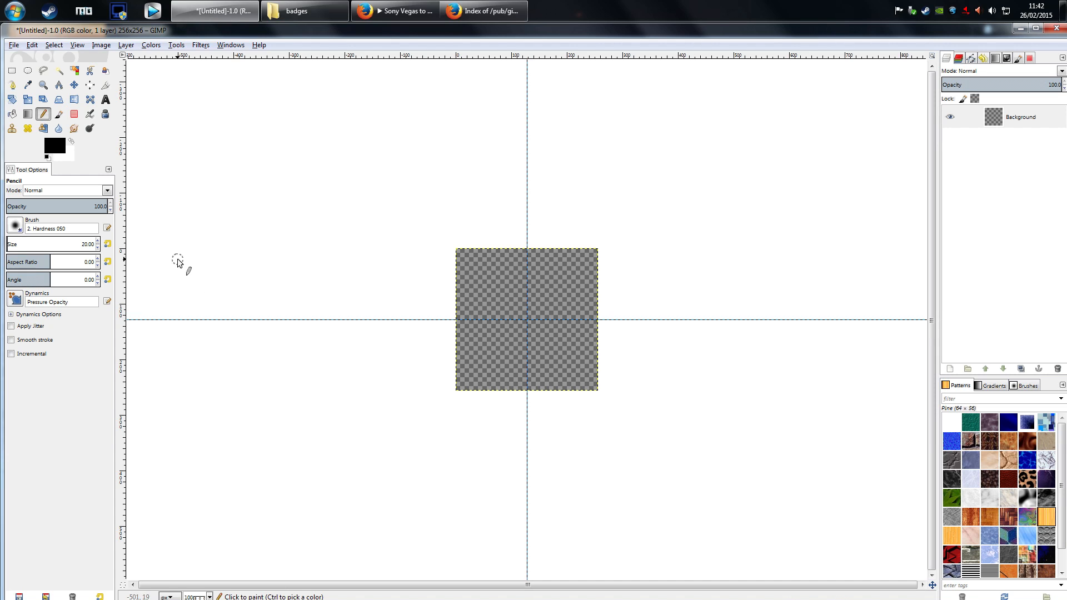
left_click(15, 48)
mouse_move(75, 119)
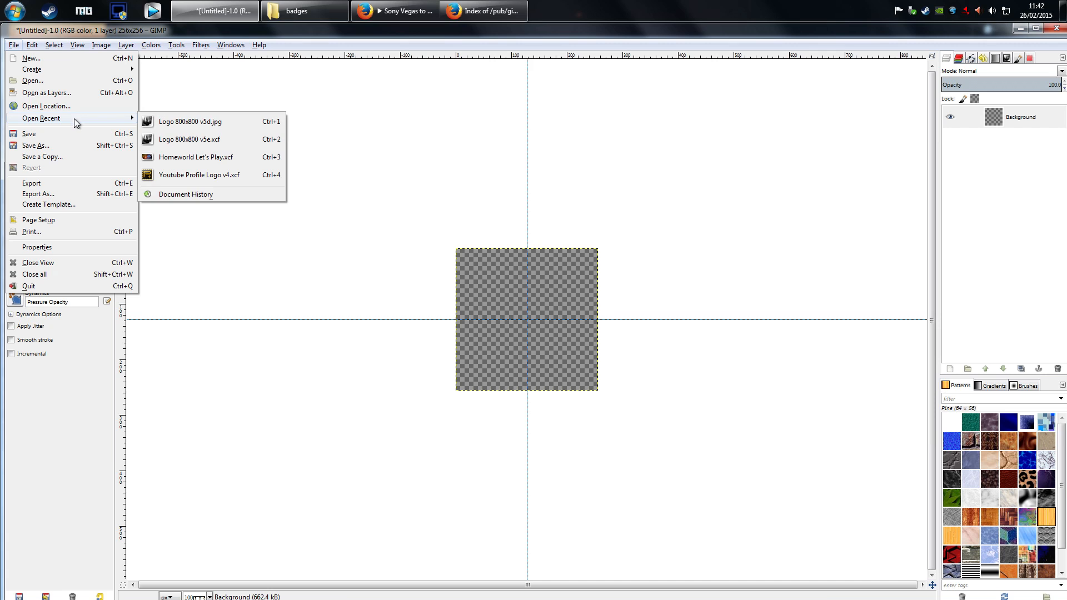
left_click(217, 122)
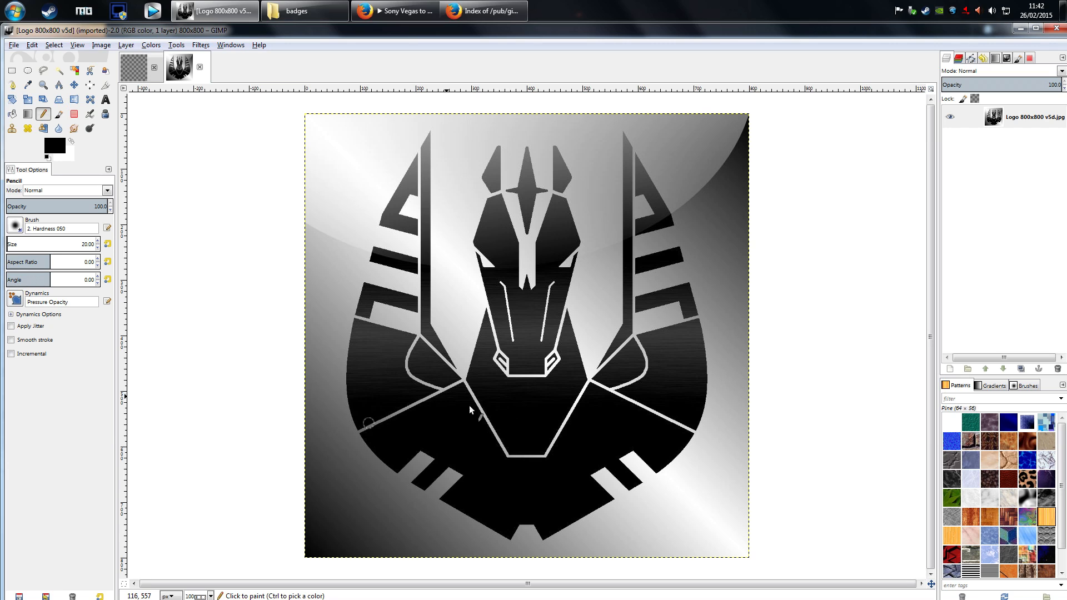
Step: Scale the logo image to 256 × 256 px
left_click(101, 45)
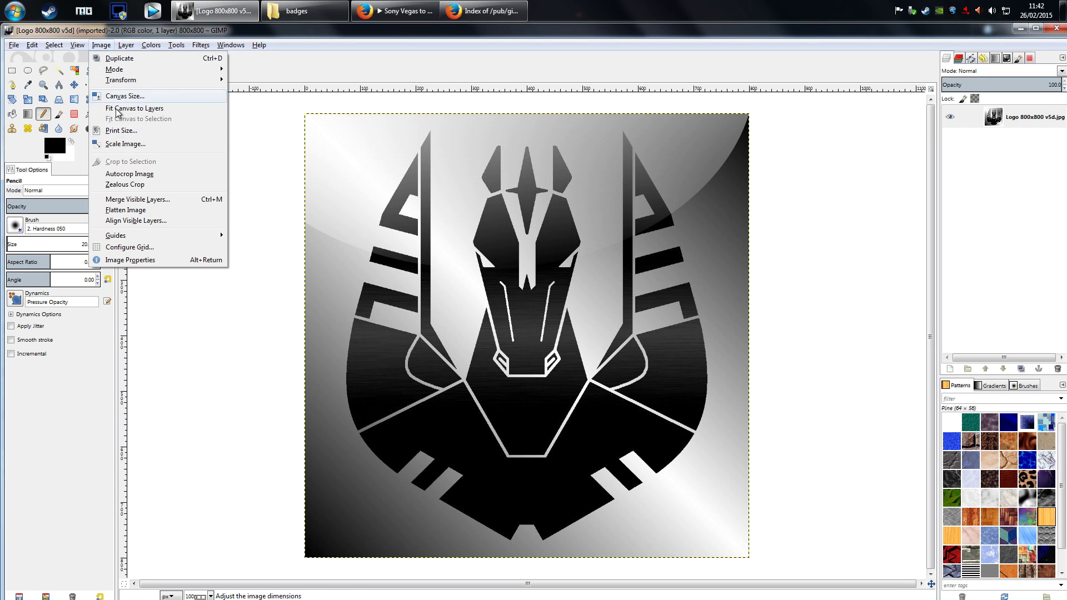
left_click(125, 144)
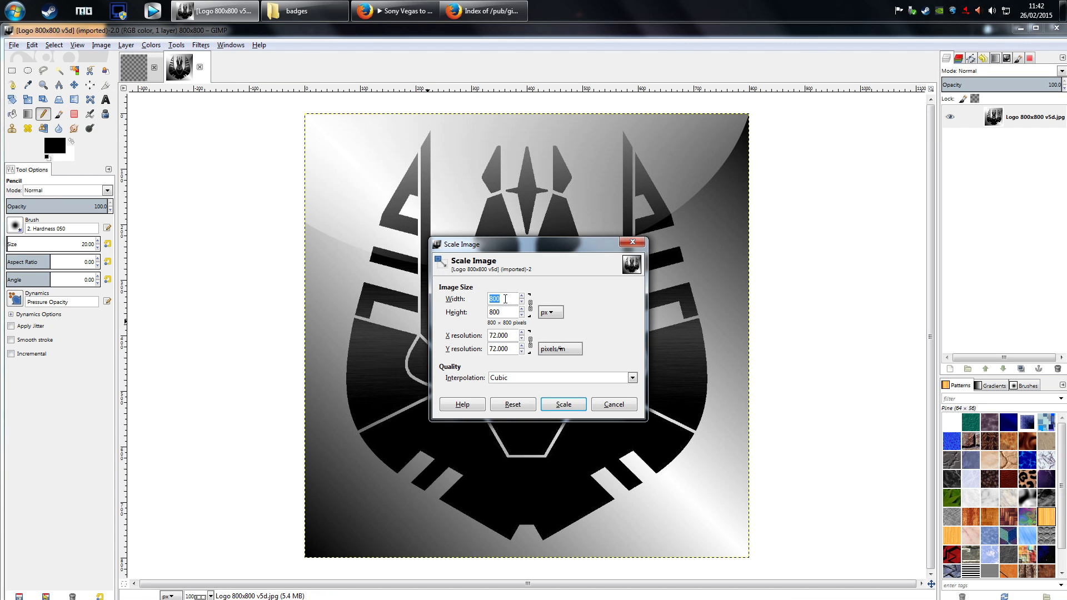
key("BackSpace")
type("256")
left_click(530, 305)
left_click(558, 405)
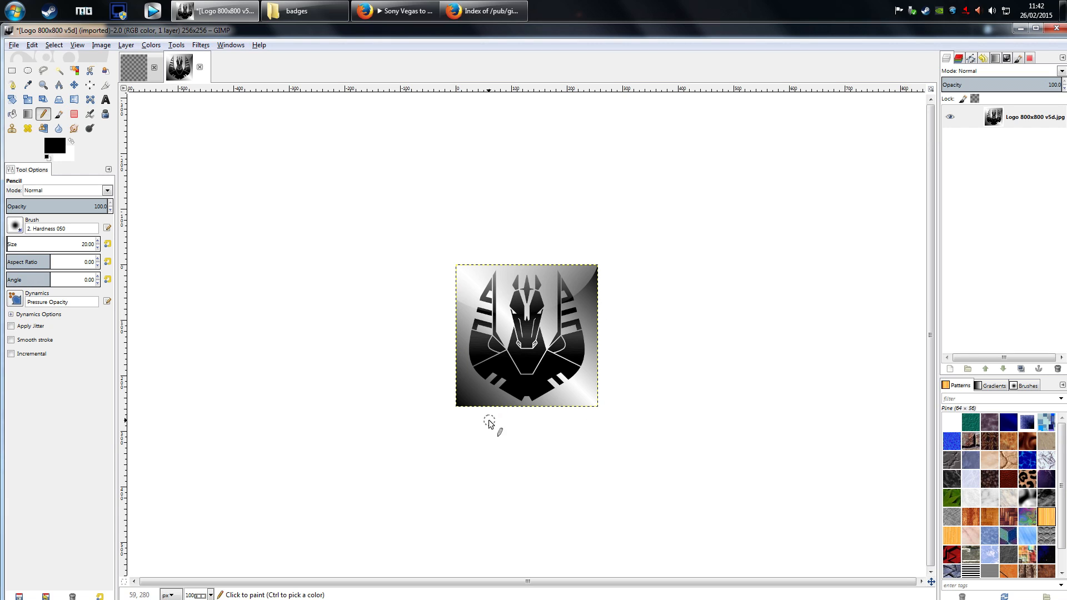
Step: Use Fuzzy Select to select the grey gradient background around the lower-left side of the logo, adding adjoining bands to the selection
left_click(58, 71)
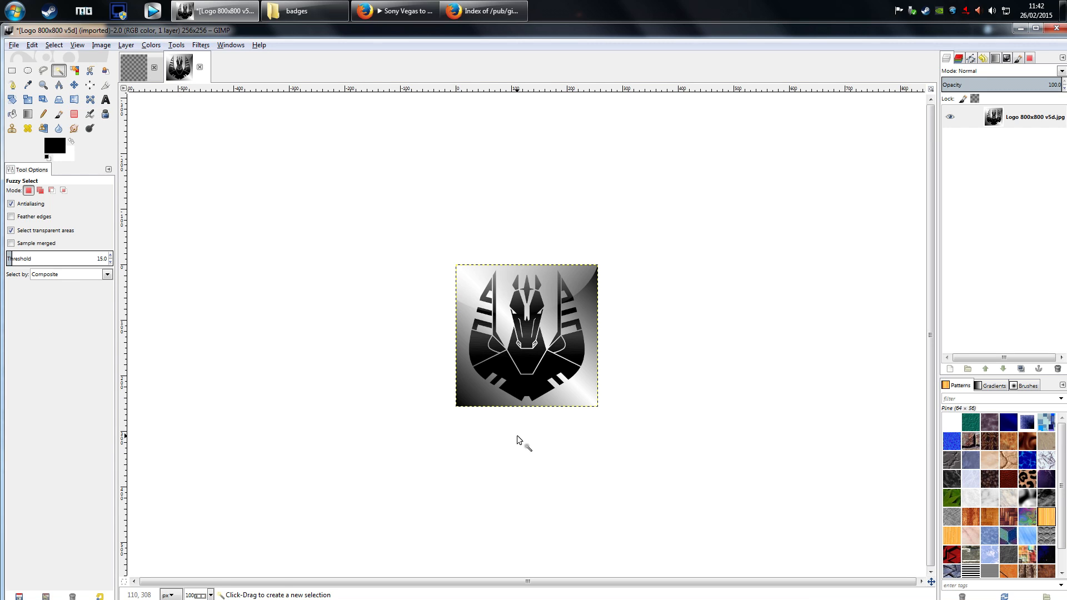
scroll(516, 435, "up", 2)
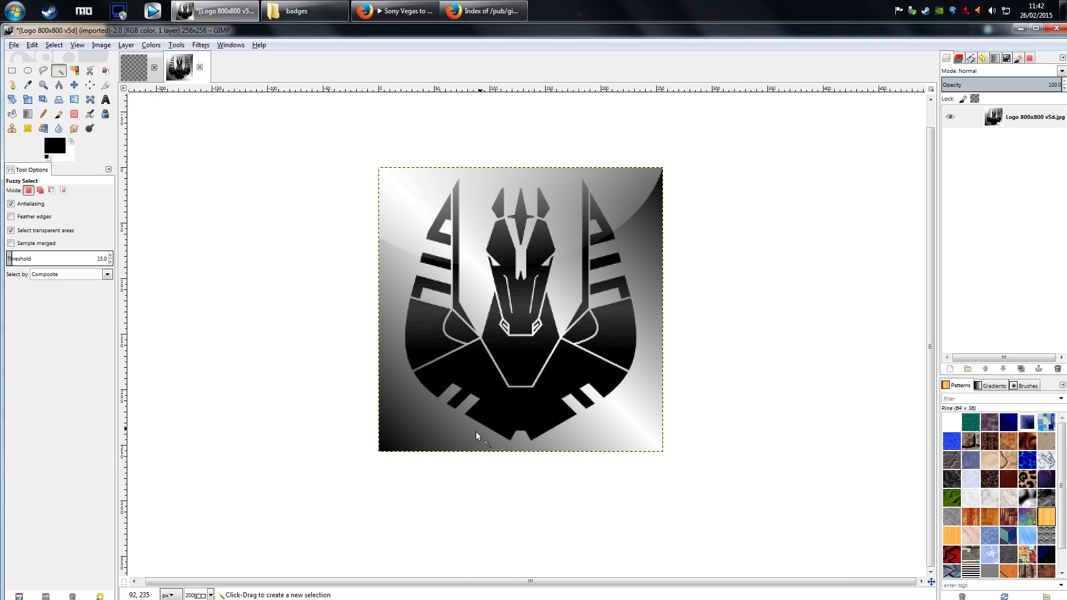
key("ctrl")
left_click_drag(416, 414, 403, 381)
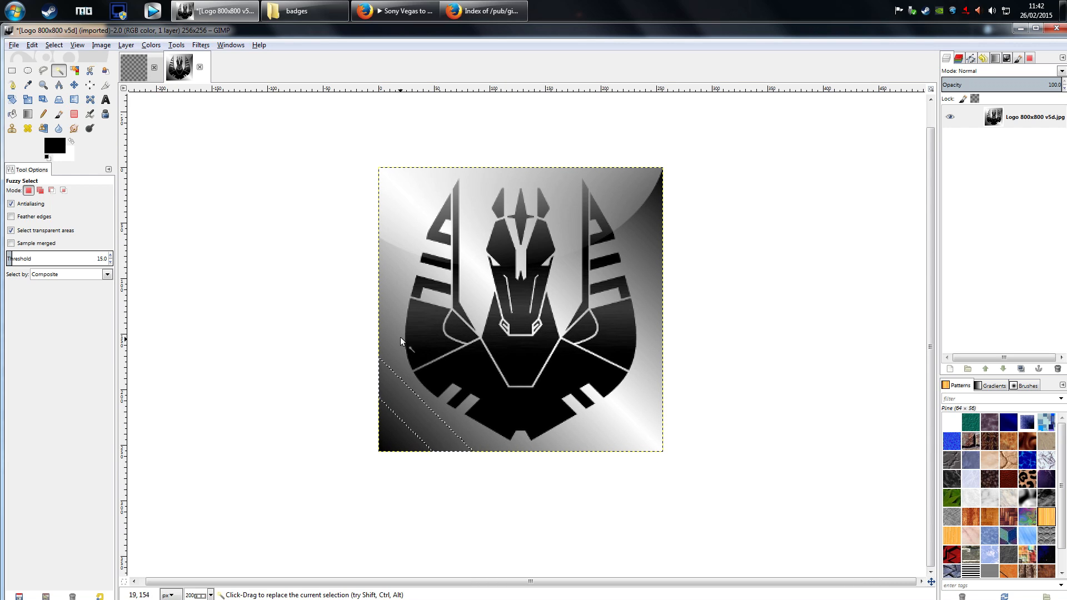
key("ctrl")
key("shift")
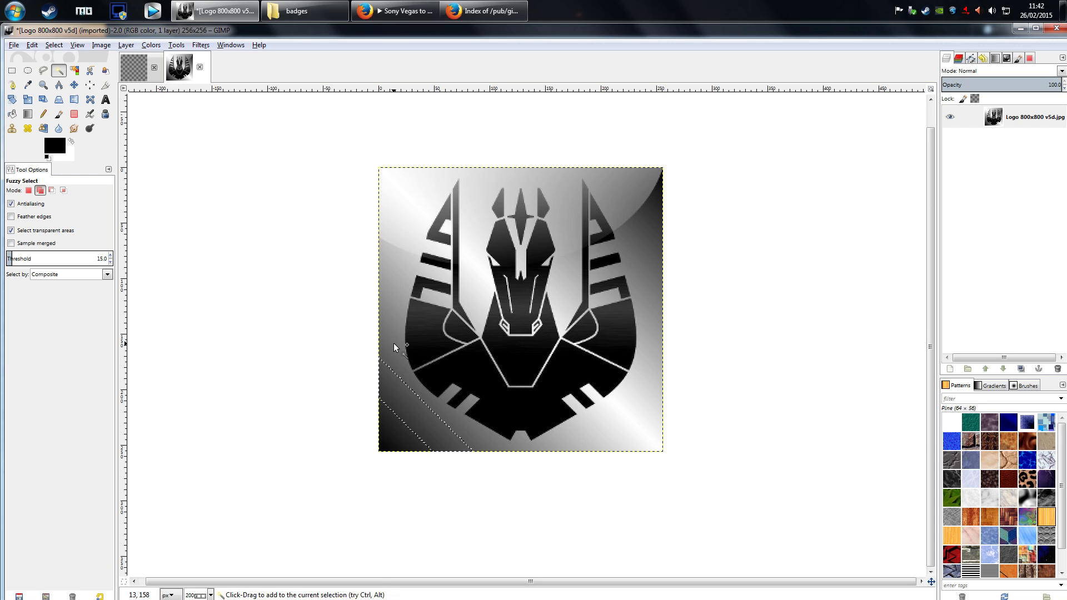
left_click_drag(394, 342, 392, 348)
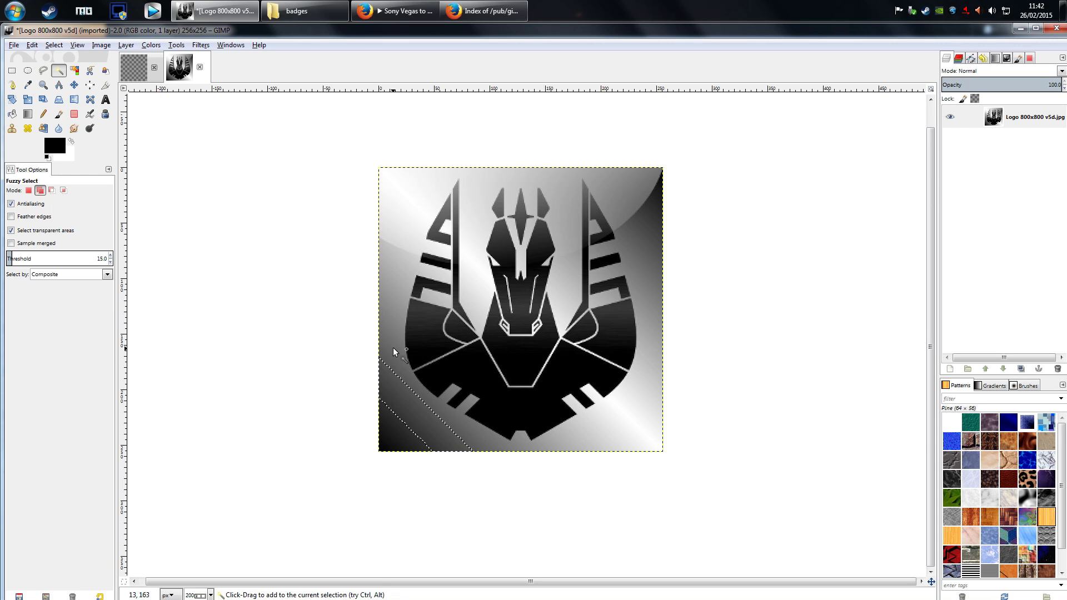
left_click(392, 306)
key("ctrl")
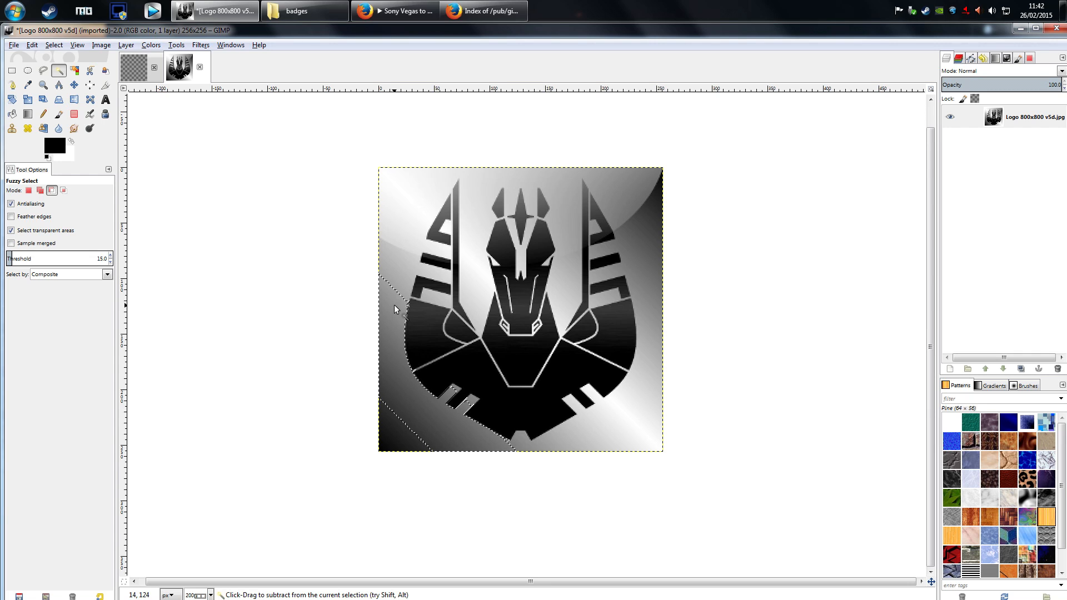
left_click(393, 303, "ctrl")
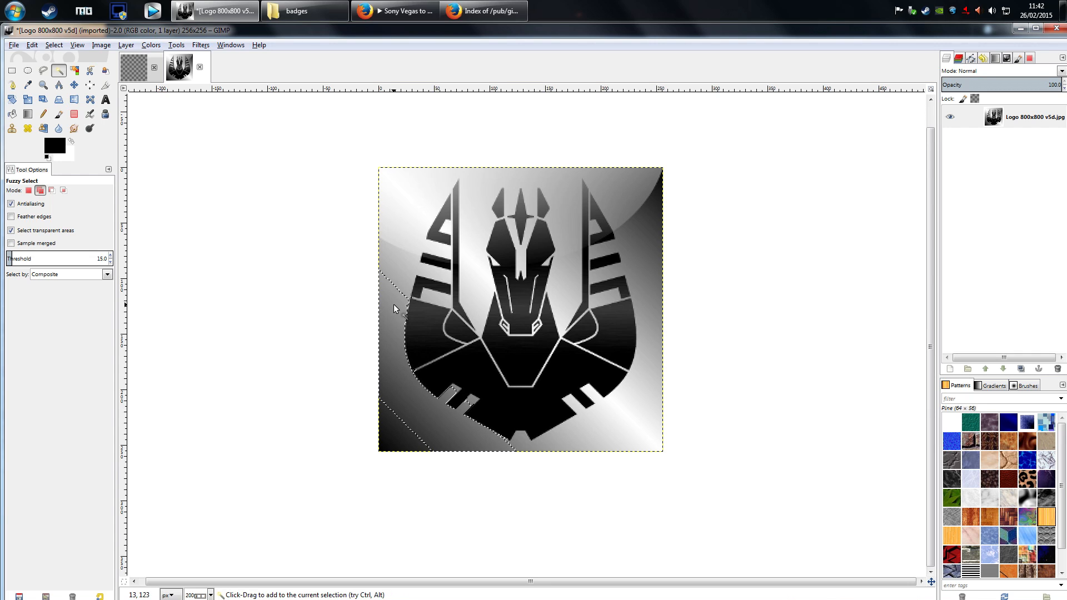
Step: Add the remaining background above, beside, below and between the logo's parts to the fuzzy selection
left_click(405, 232, "shift")
left_click(504, 178, "shift")
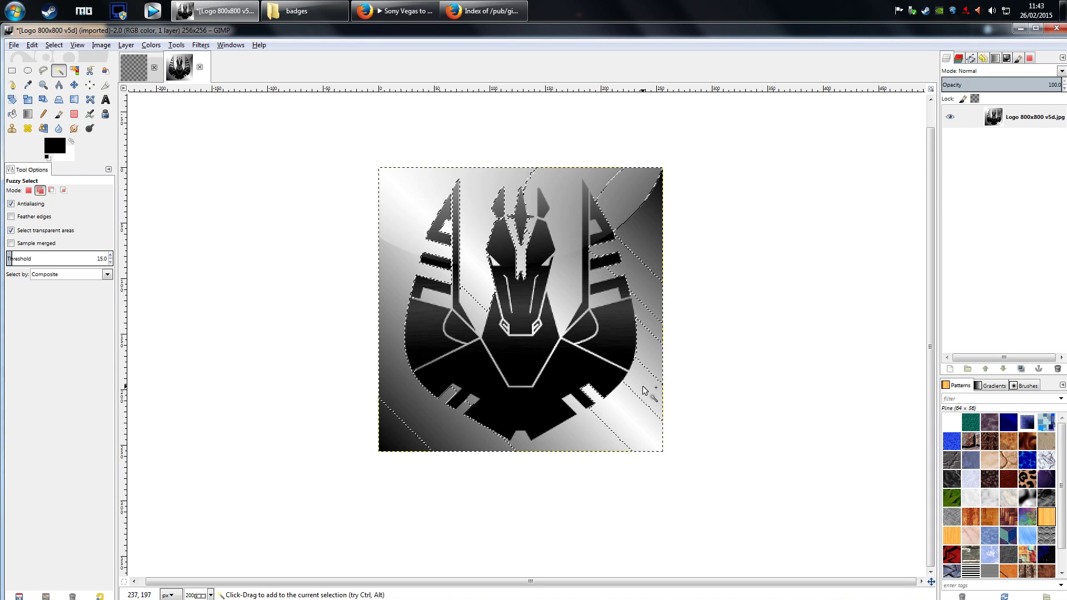
left_click(566, 222, "shift")
left_click(566, 219, "shift")
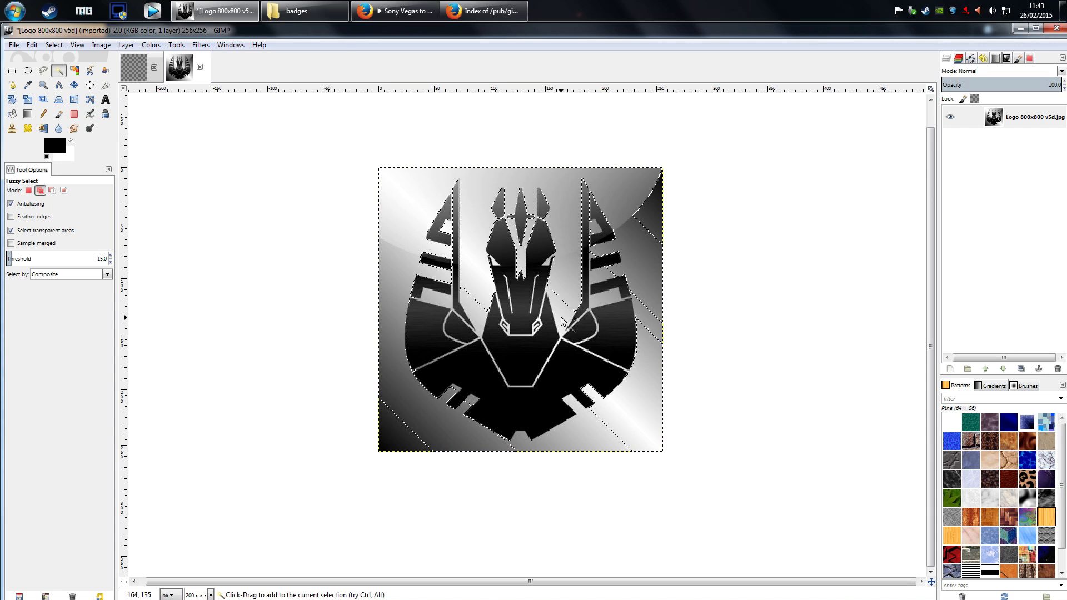
left_click(561, 317, "shift")
left_click(396, 437, "shift")
left_click(419, 434, "shift")
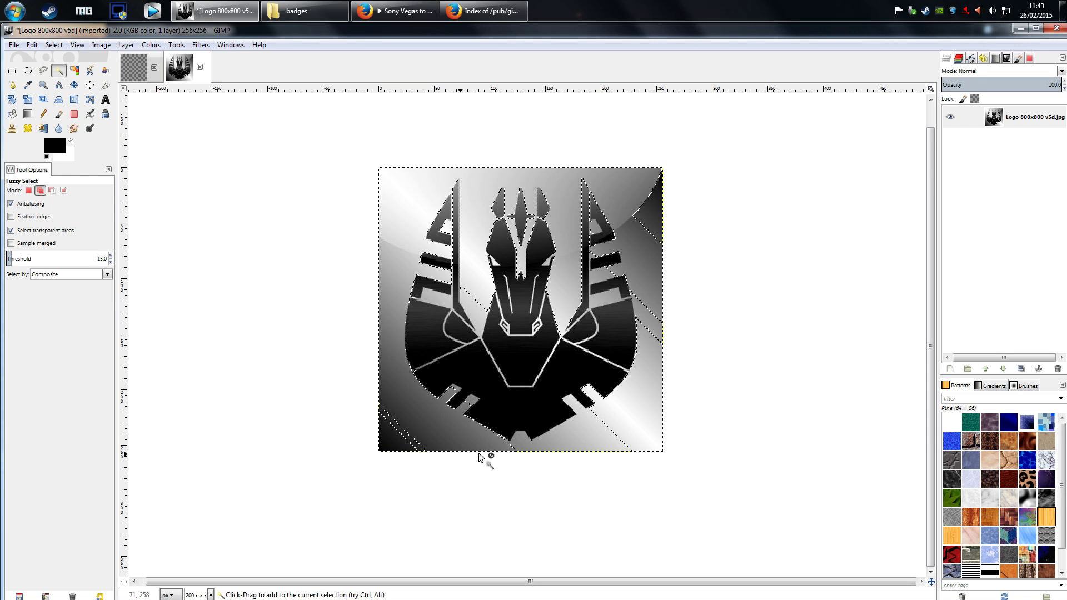
left_click(563, 446, "shift")
left_click(593, 439, "shift")
left_click(530, 444, "shift")
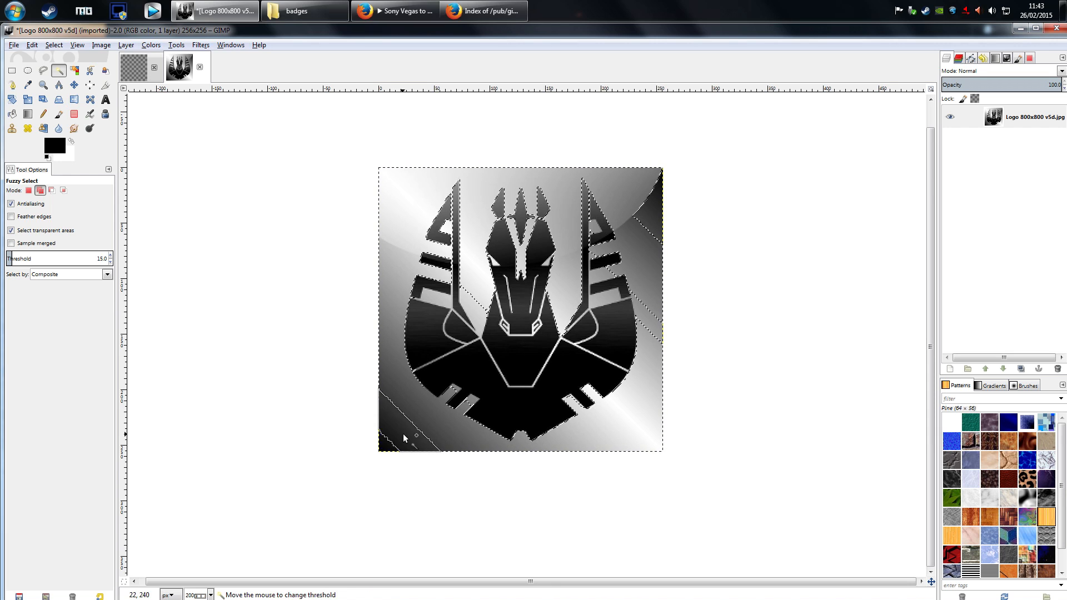
Step: Try to delete the selected background, compare with the blank transparent image, and undo the deletion
key("Delete")
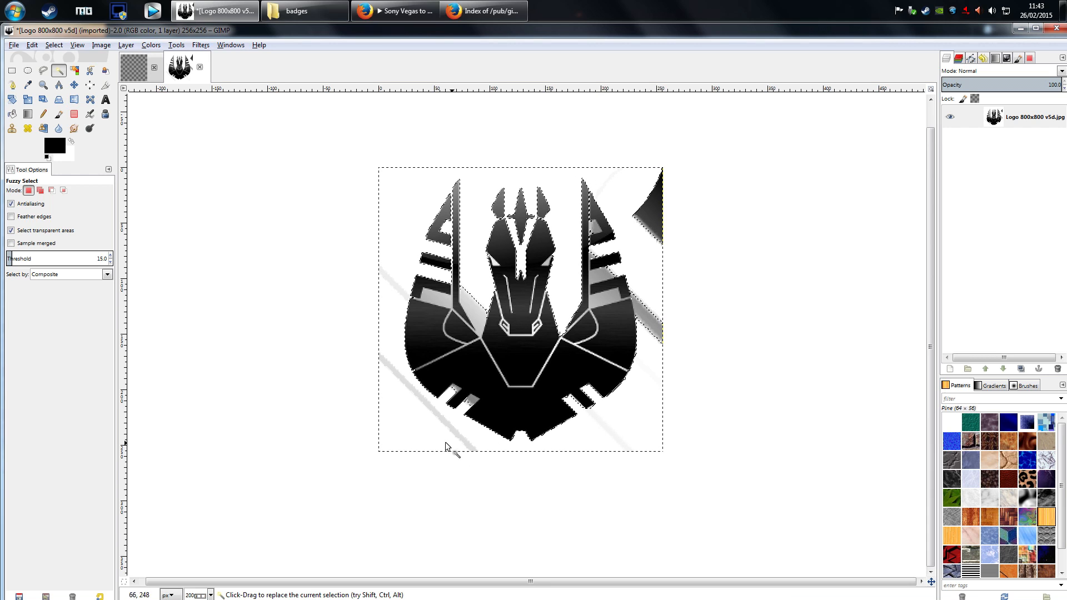
left_click(135, 68)
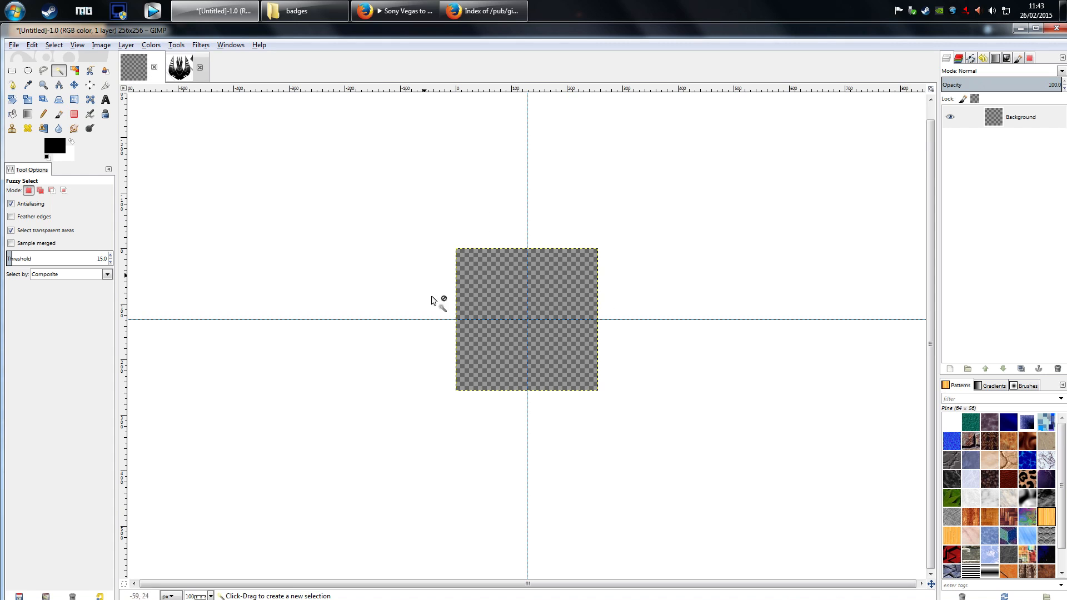
left_click(182, 67)
key("ctrl+z")
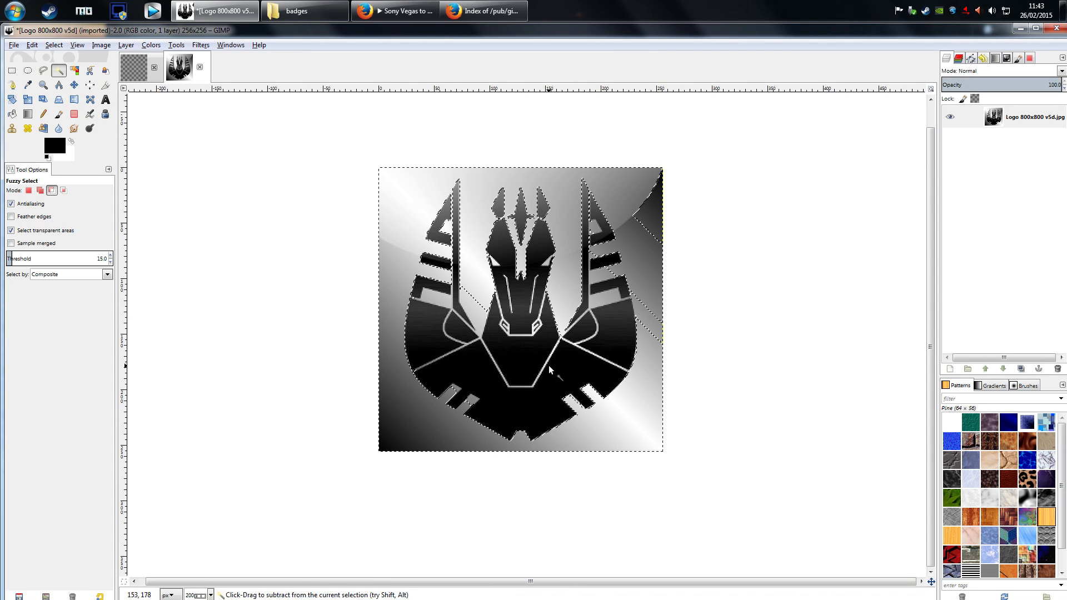
Step: Add an alpha channel to the logo layer and delete the selected background to transparency
left_click(995, 119)
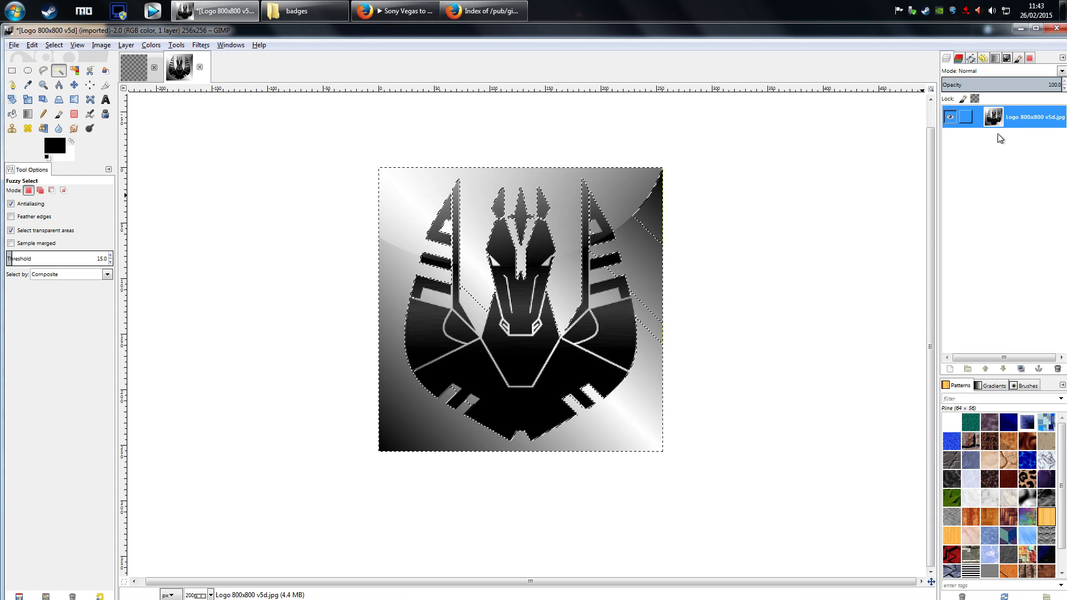
right_click(999, 123)
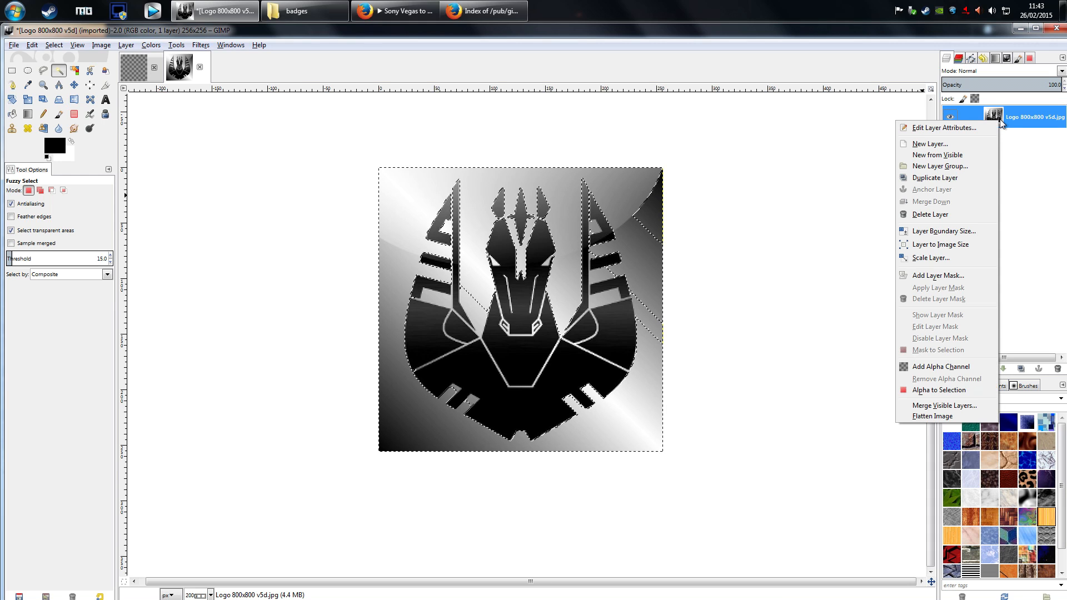
left_click(962, 369)
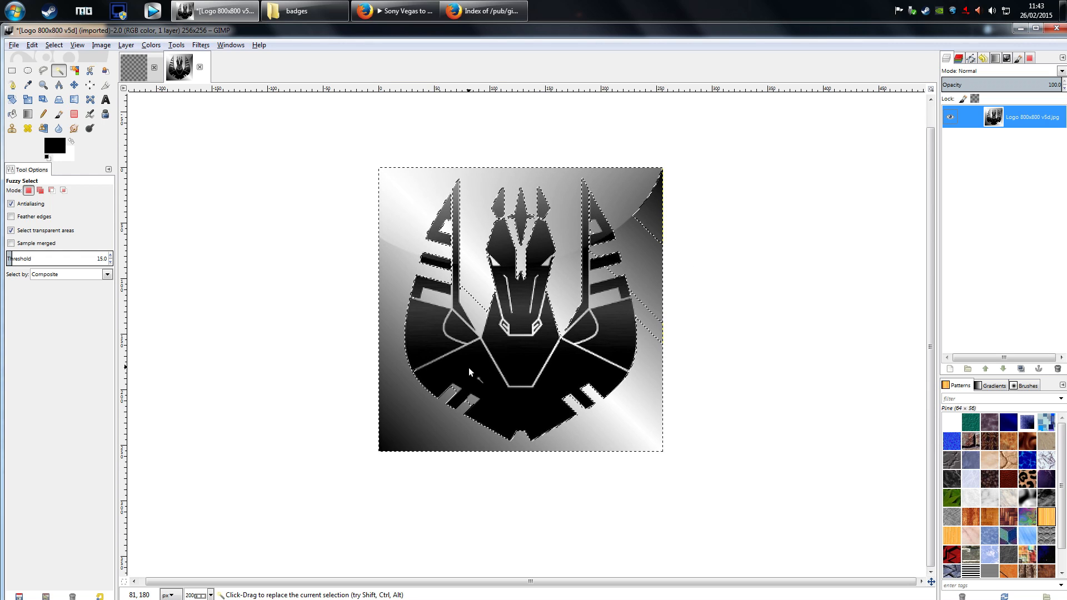
key("Delete")
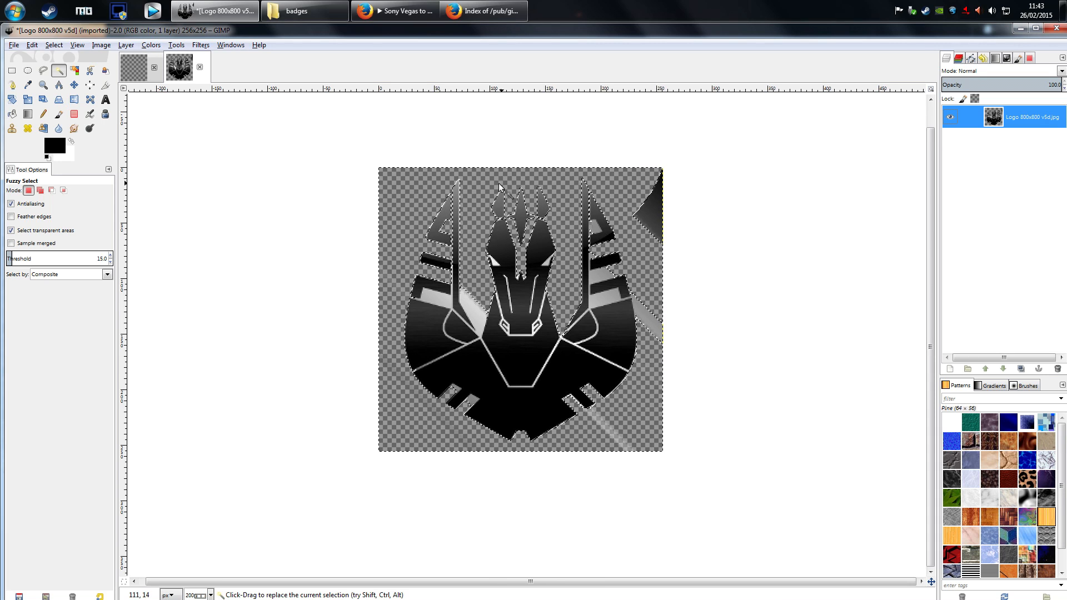
Step: Fuzzy-select and delete the leftover grey patches beside the logo's head and inside the side stripes and the right-hand triangle
left_click(432, 295)
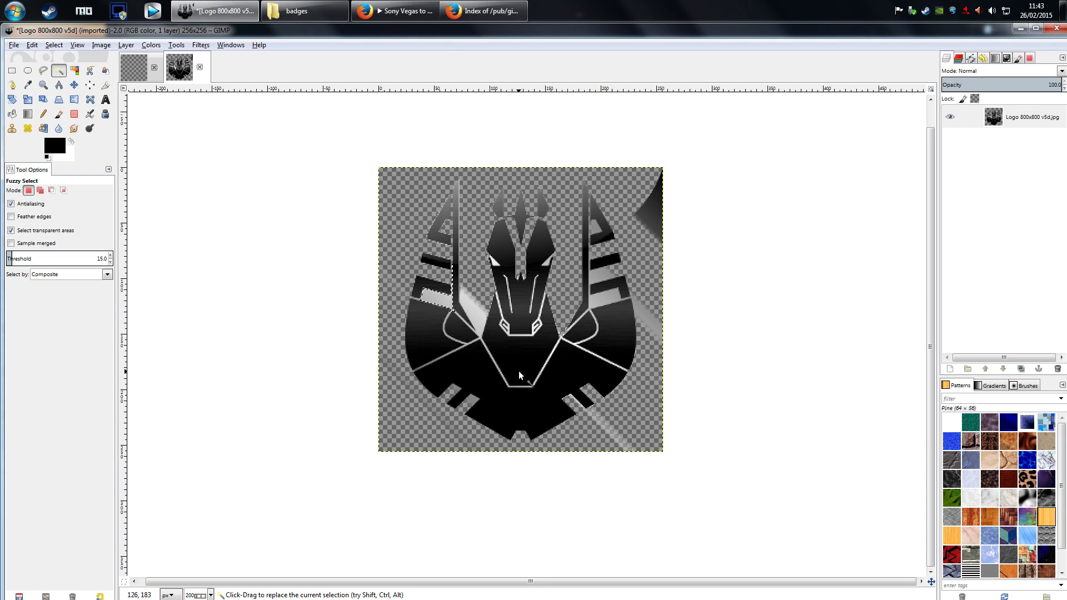
left_click(479, 315)
left_click(644, 322)
left_click(596, 298)
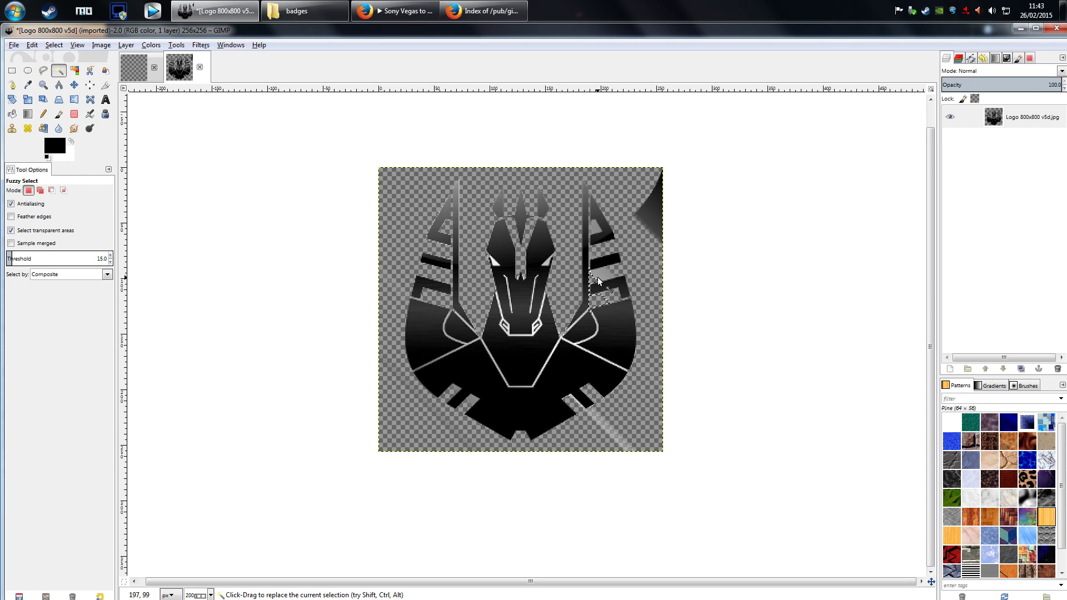
left_click(594, 227)
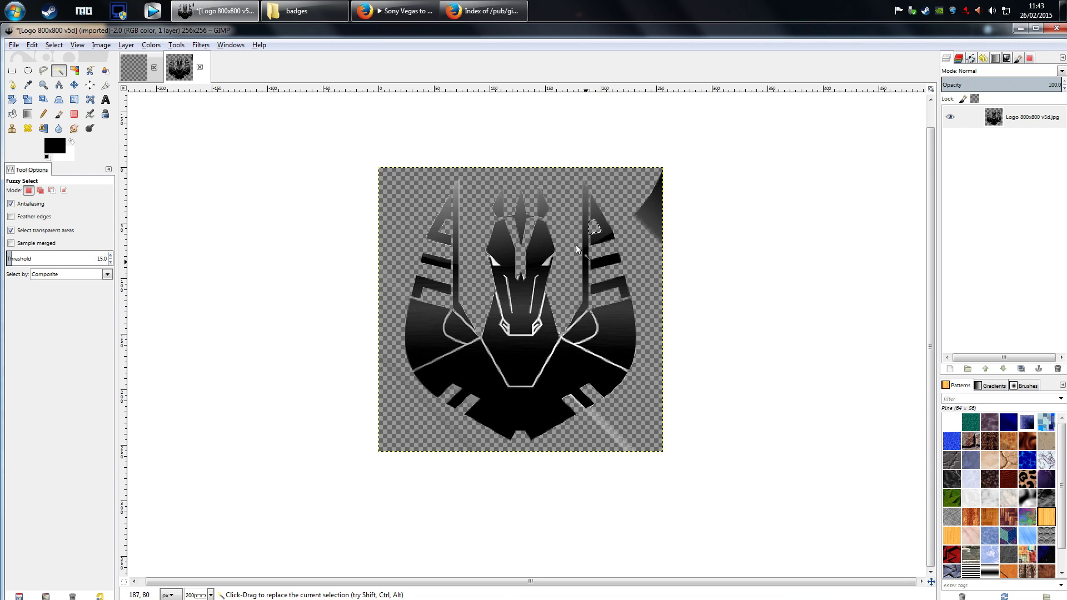
Step: Fuzzy-select and delete the light fill of the eyes, the streak at the lower right and the patch in the lower-left notch
left_click(545, 263)
left_click(602, 425)
key("Delete")
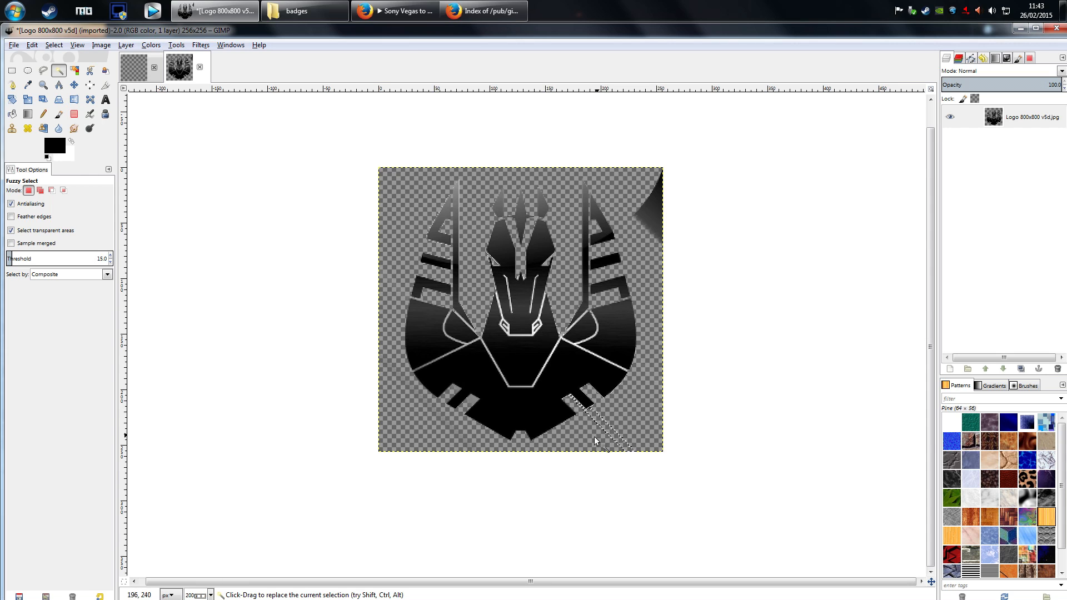
left_click(471, 400)
key("Delete")
Step: Fuzzy-select and delete the dark leftover background piece in the upper-right corner of the logo image
key("3")
key("ctrl+shift+a")
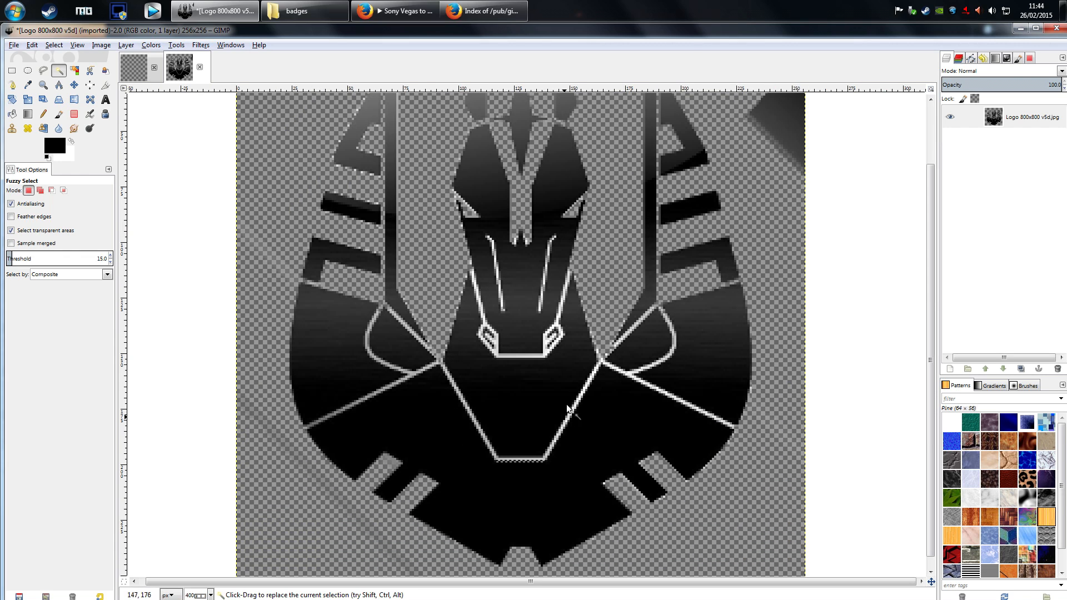
left_click(542, 355)
key("2")
left_click(645, 247)
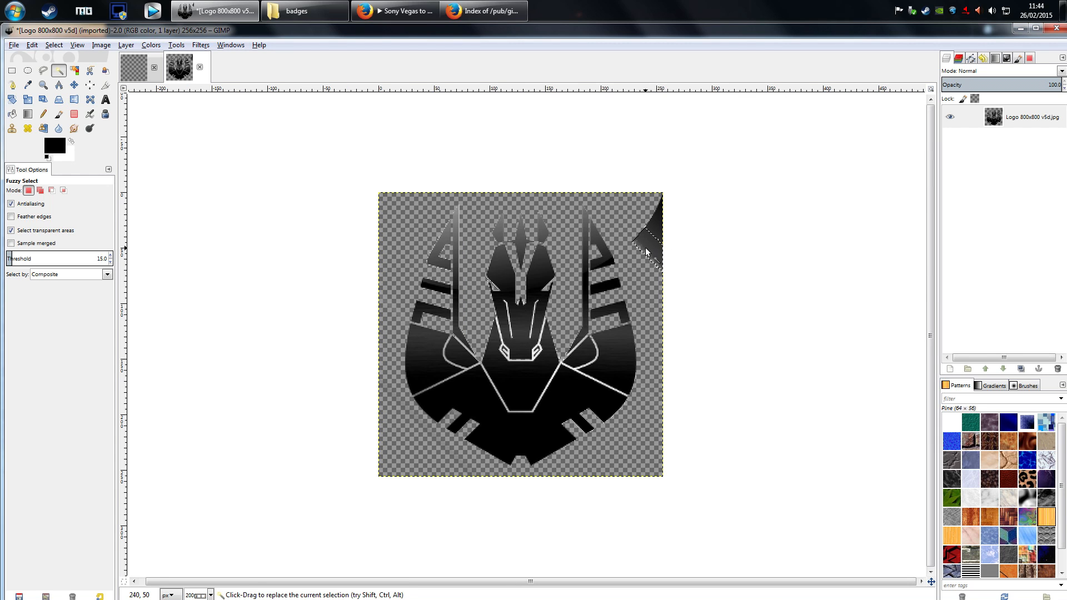
key("Delete")
key("Delete")
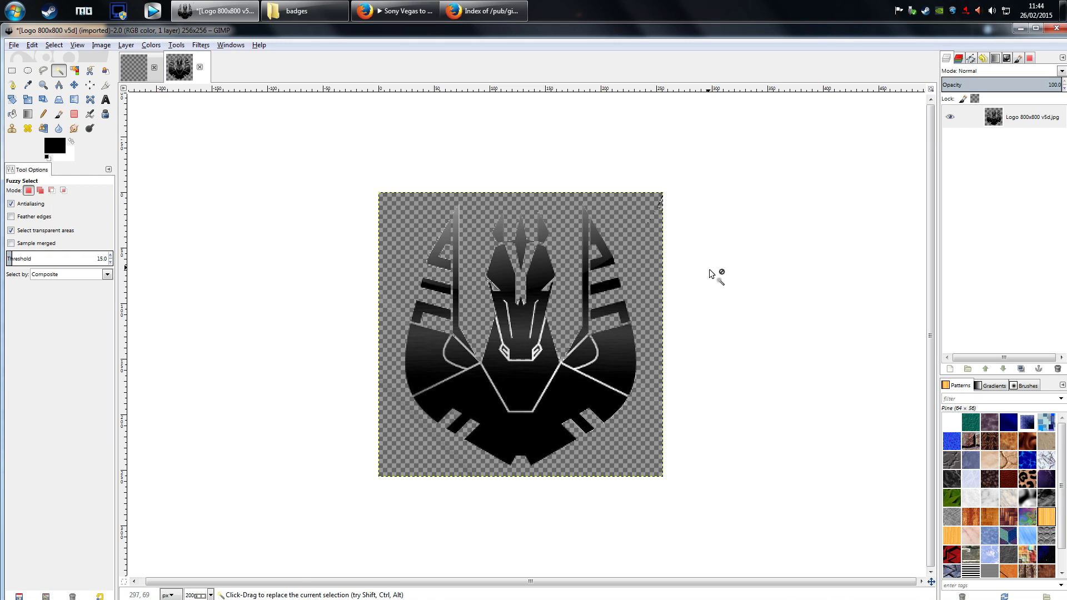
Step: Start exporting the logo image to the Desktop folder under the file name Pegasus.tga
left_click(14, 45)
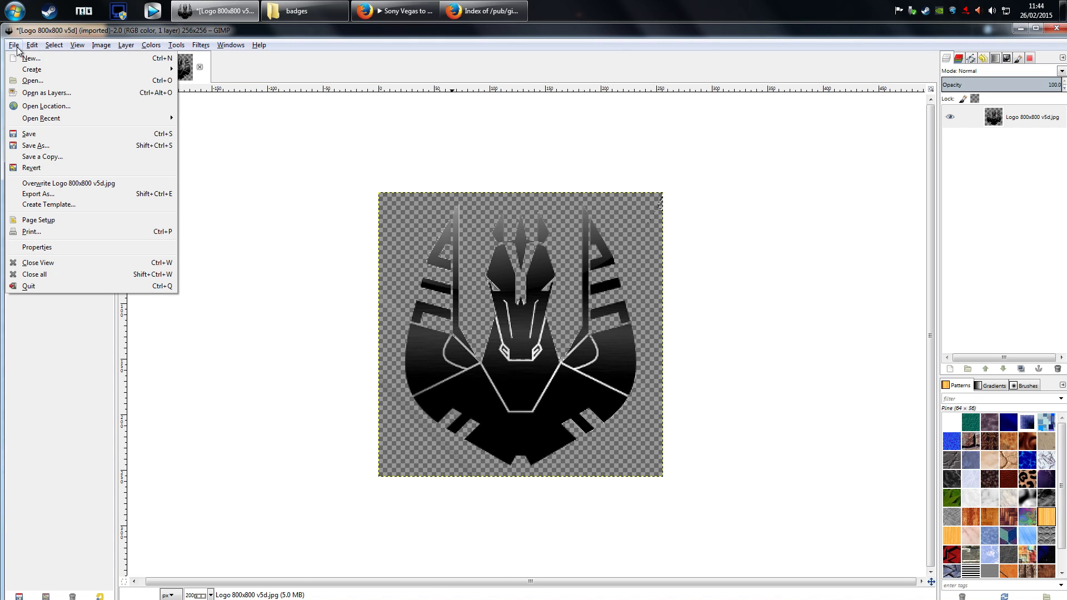
left_click(69, 192)
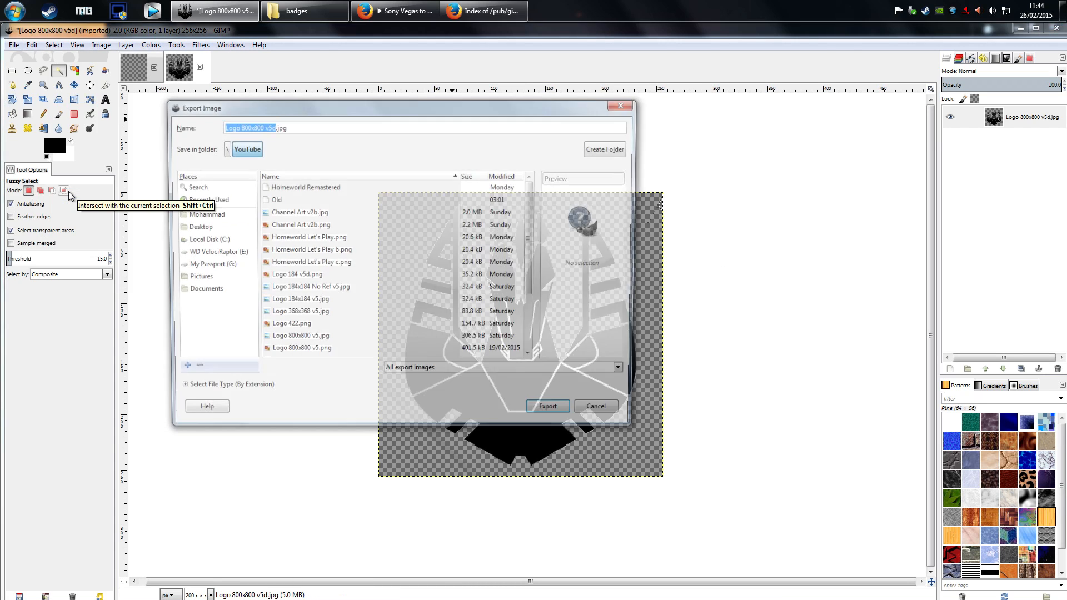
left_click(261, 125)
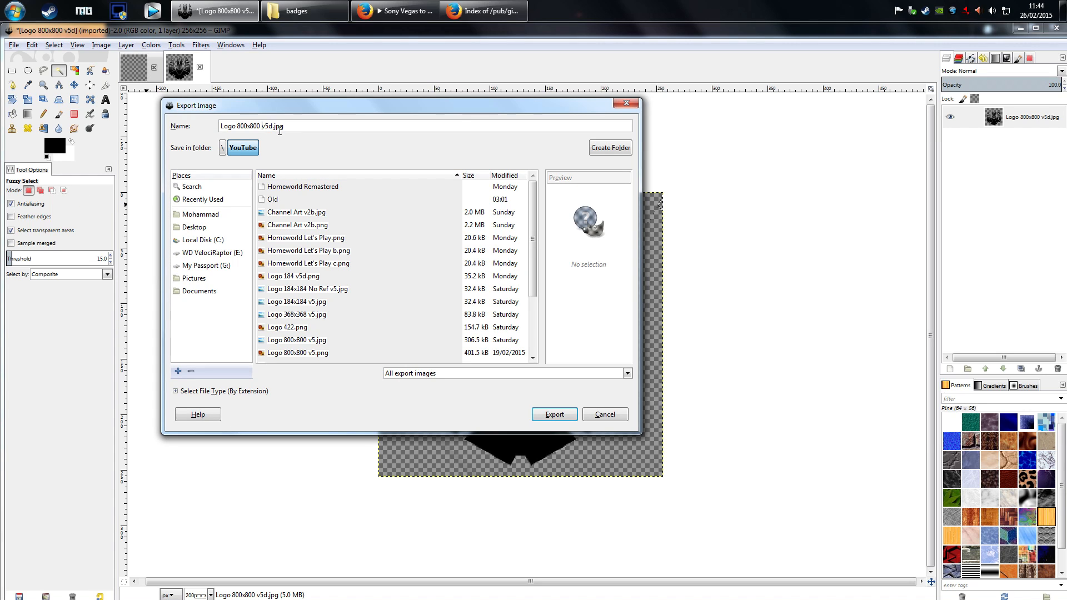
left_click_drag(273, 126, 221, 126)
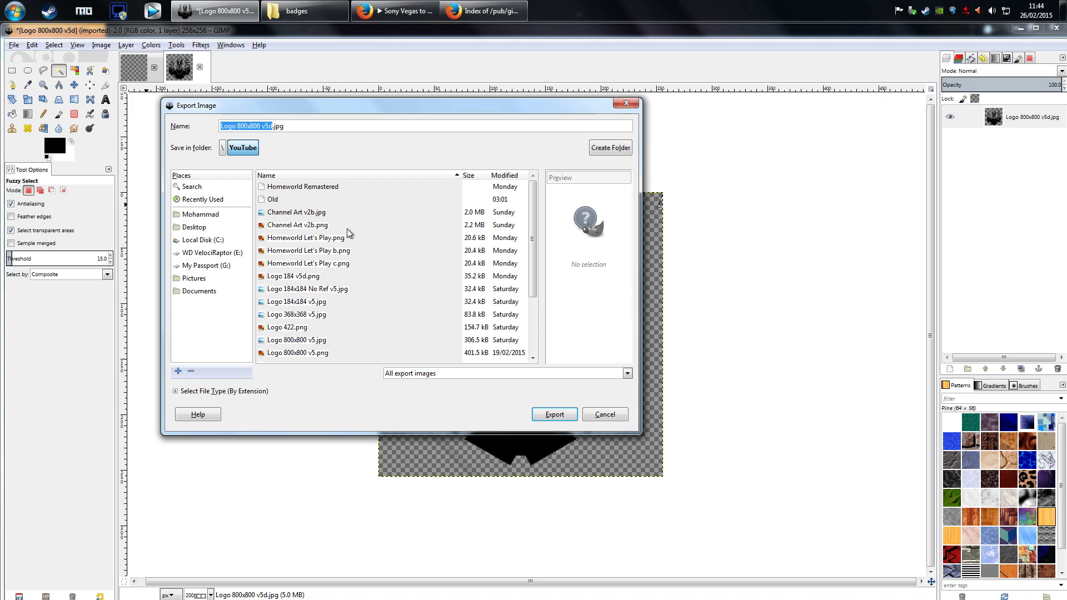
type("Pegasus")
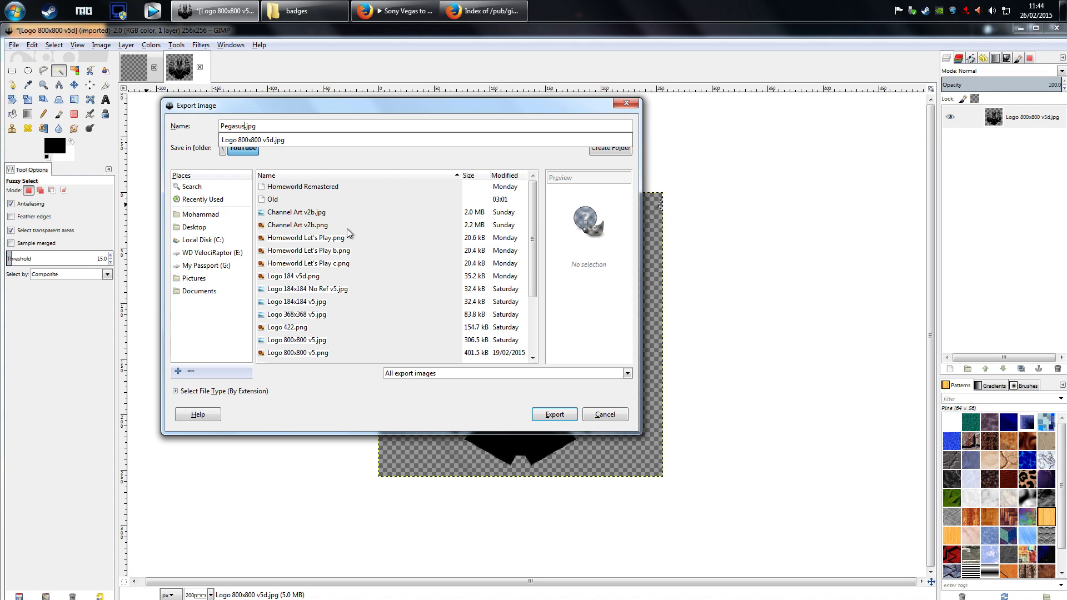
left_click(319, 127)
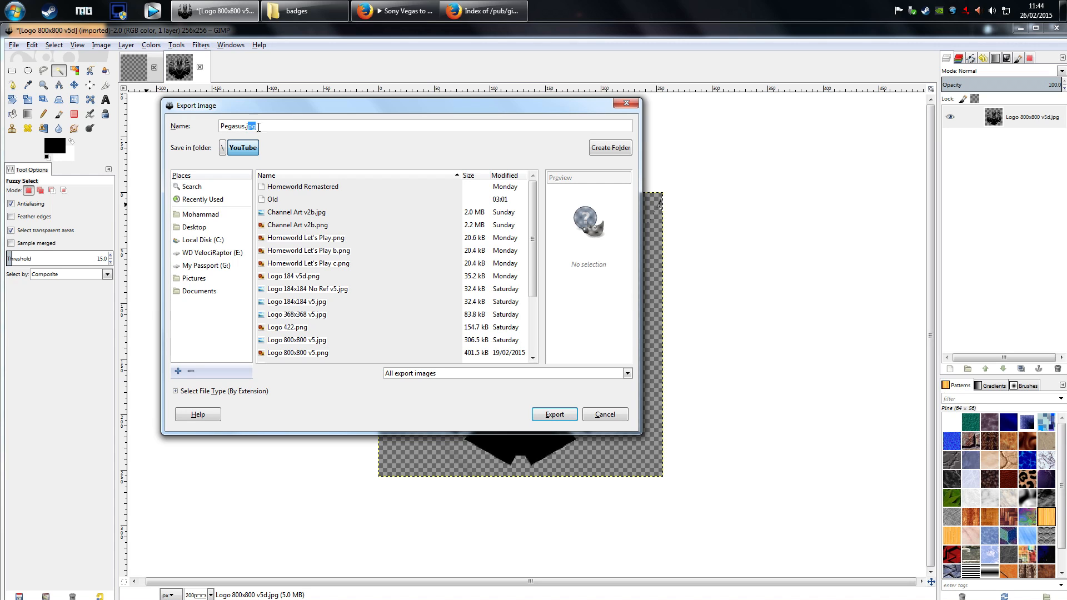
key("BackSpace")
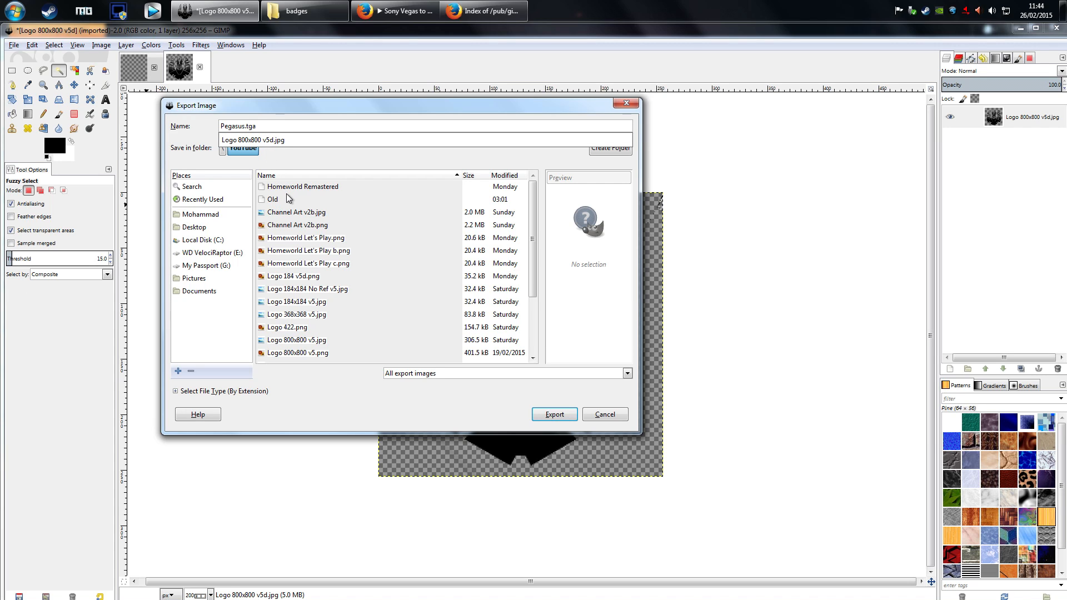
left_click(257, 123)
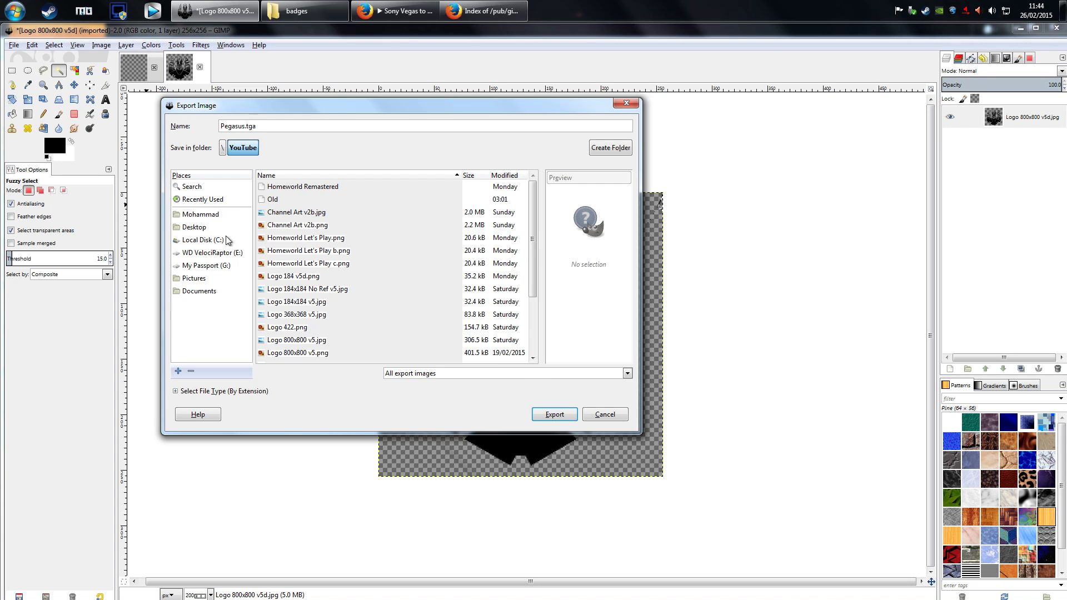
left_click(201, 228)
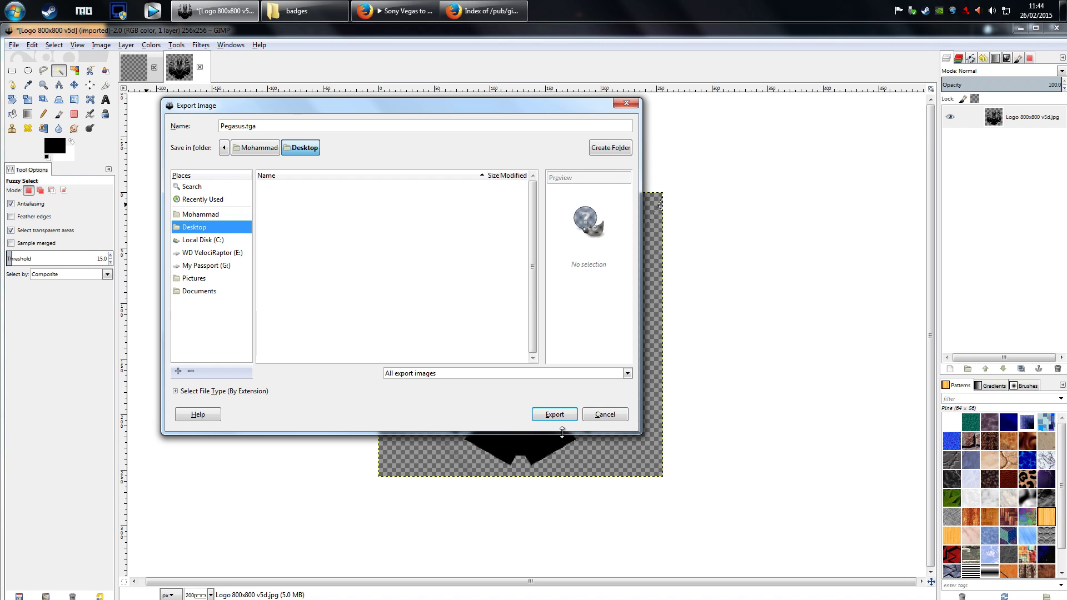
key("Return")
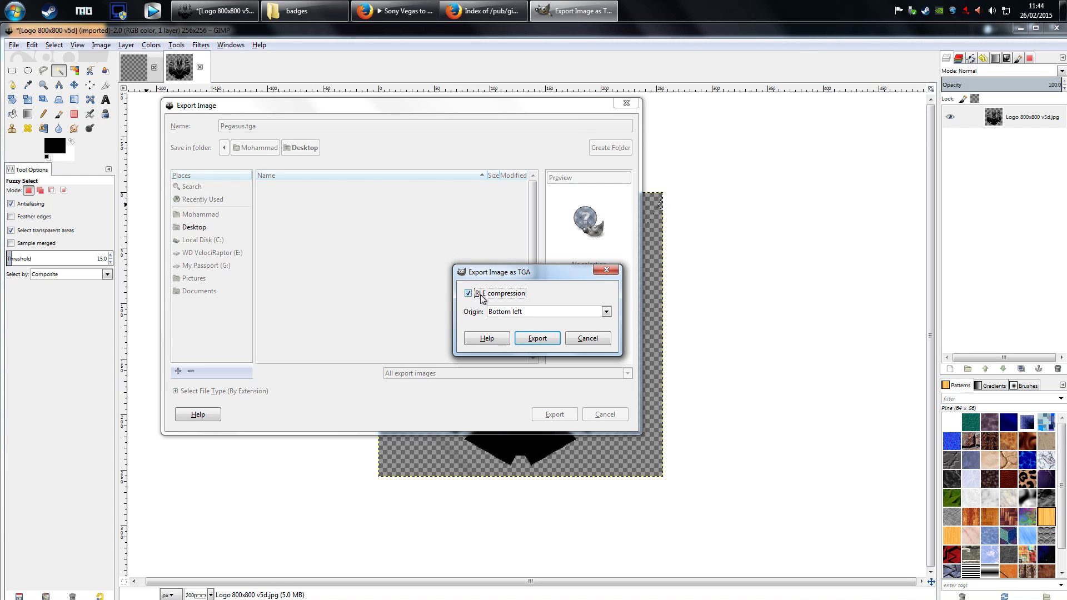
Step: Export the TGA with RLE compression turned off and the origin set to Bottom left
left_click(481, 298)
left_click(529, 318)
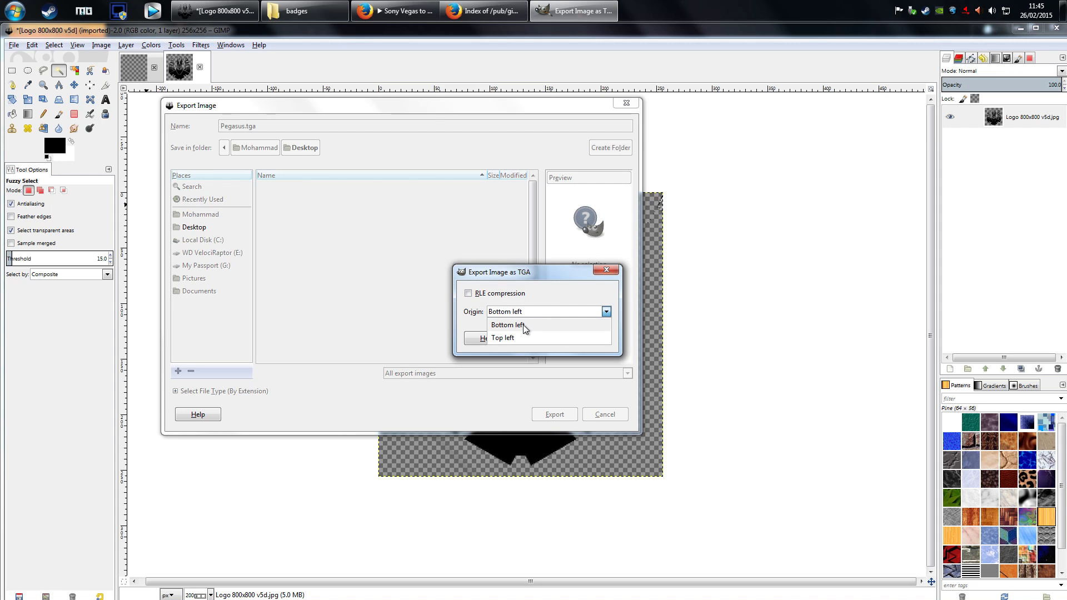
left_click(532, 319)
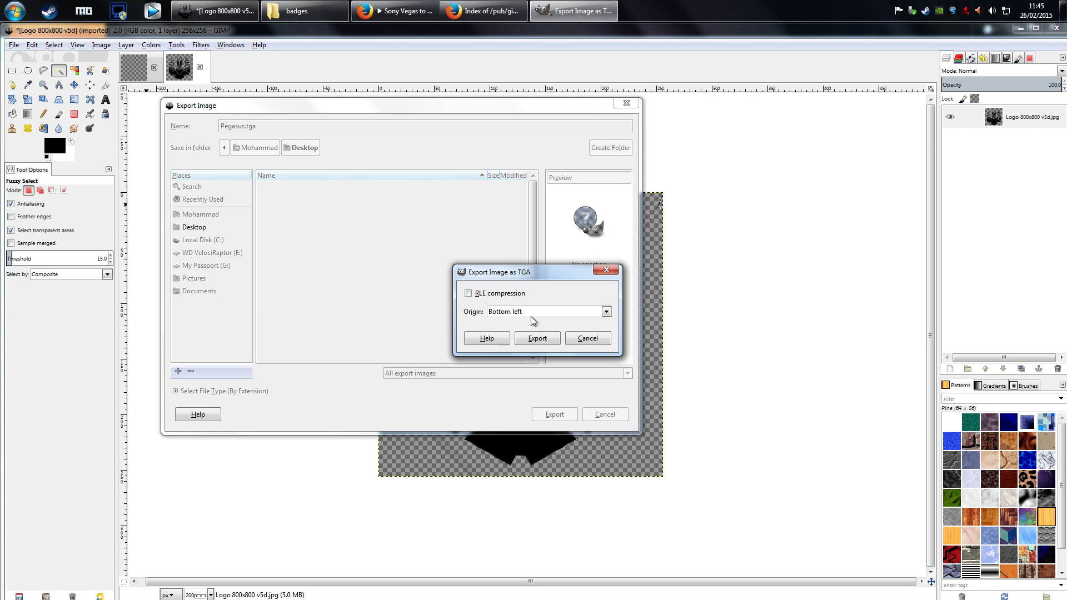
left_click(532, 318)
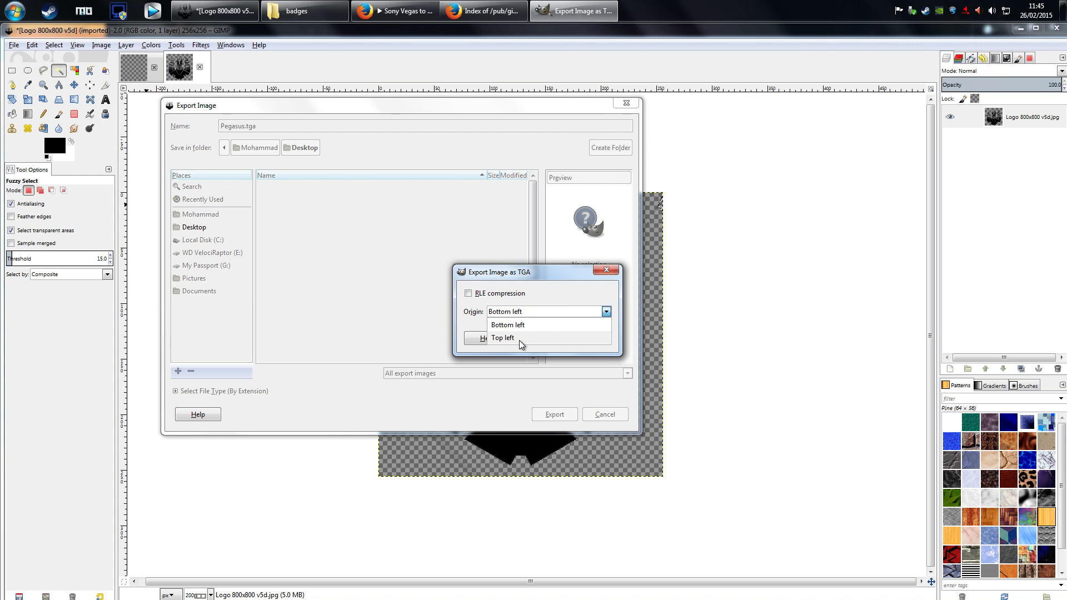
left_click(521, 338)
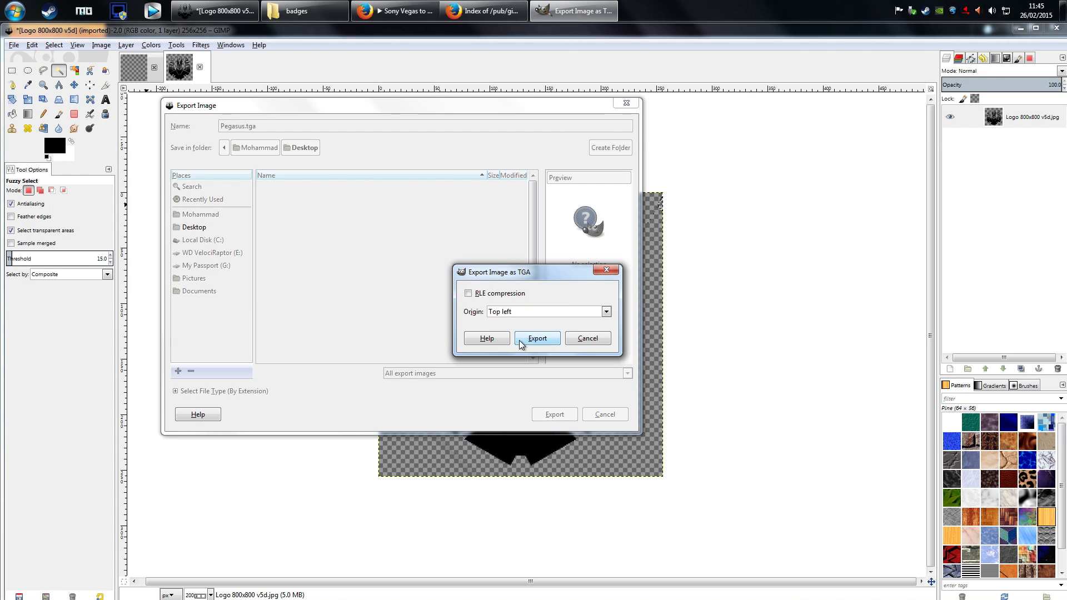
left_click(537, 313)
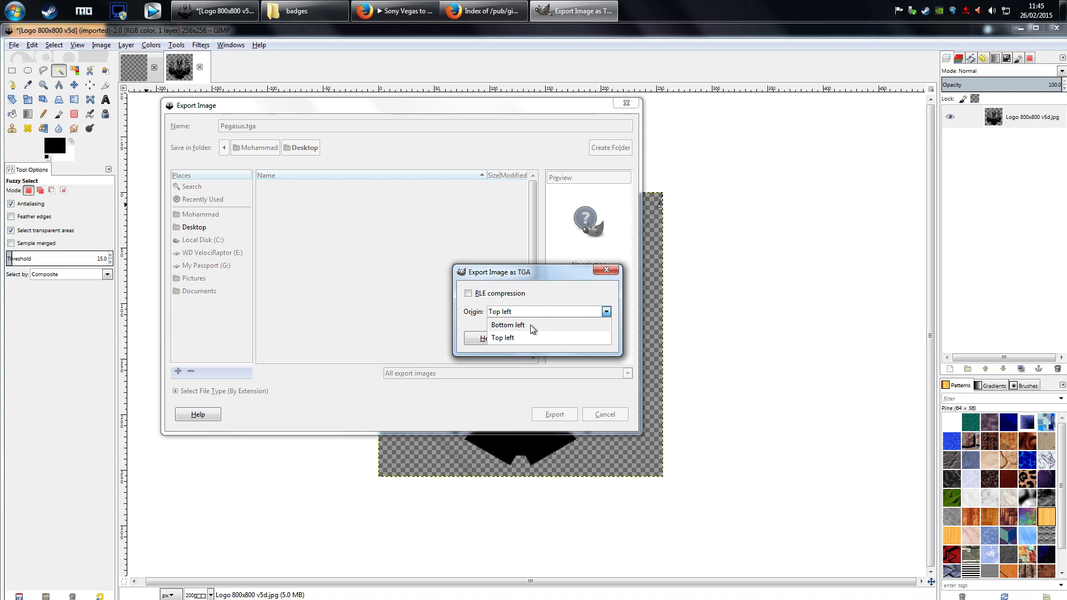
left_click(532, 327)
left_click(536, 338)
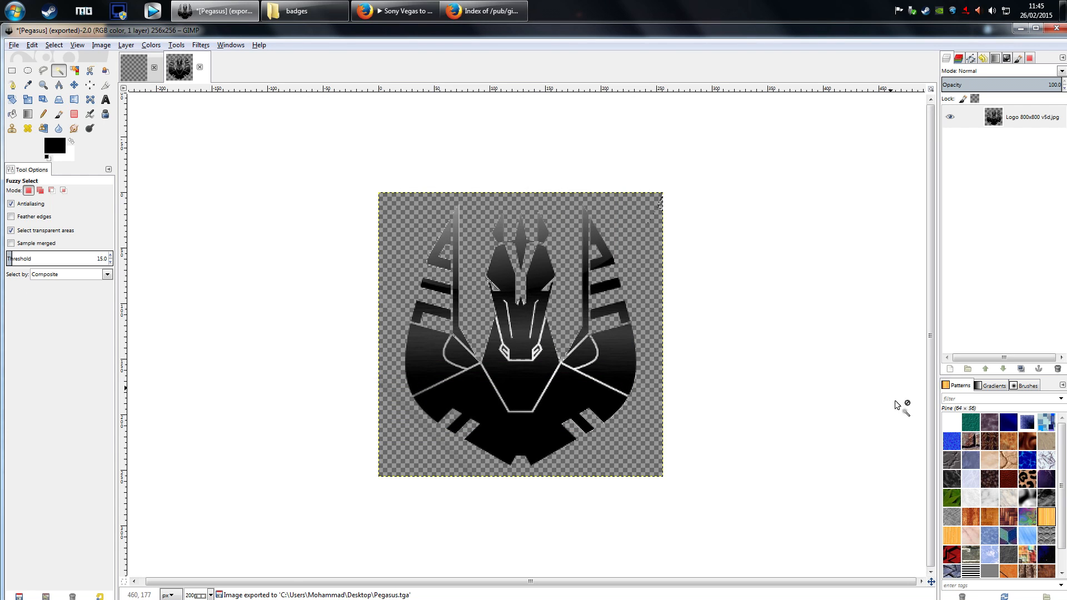
Step: Show the Windows desktop and cut the exported Pegasus.tga file
left_click(1062, 10)
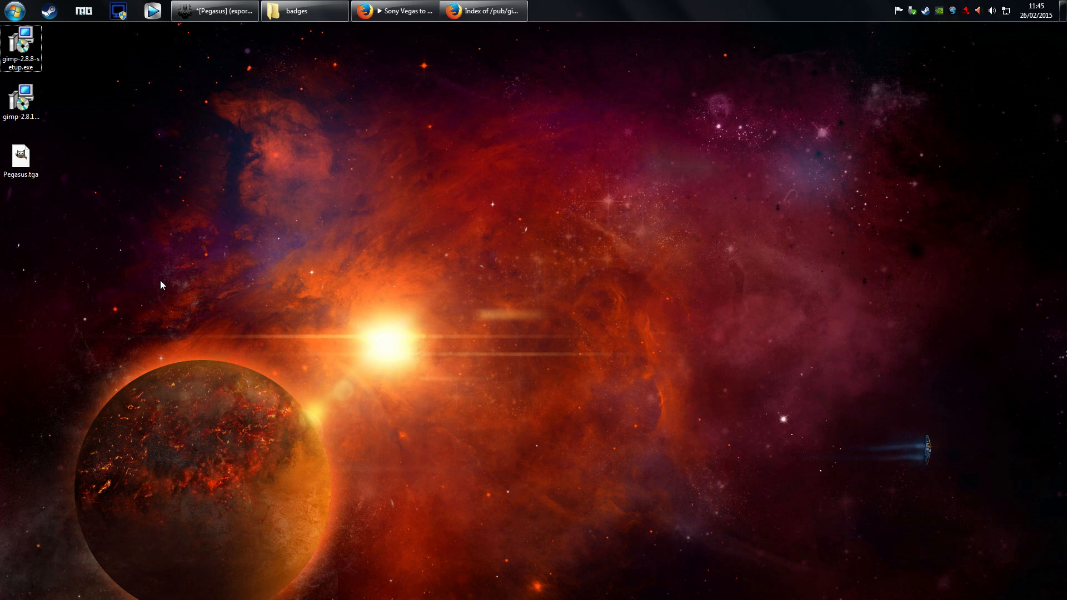
left_click(21, 160)
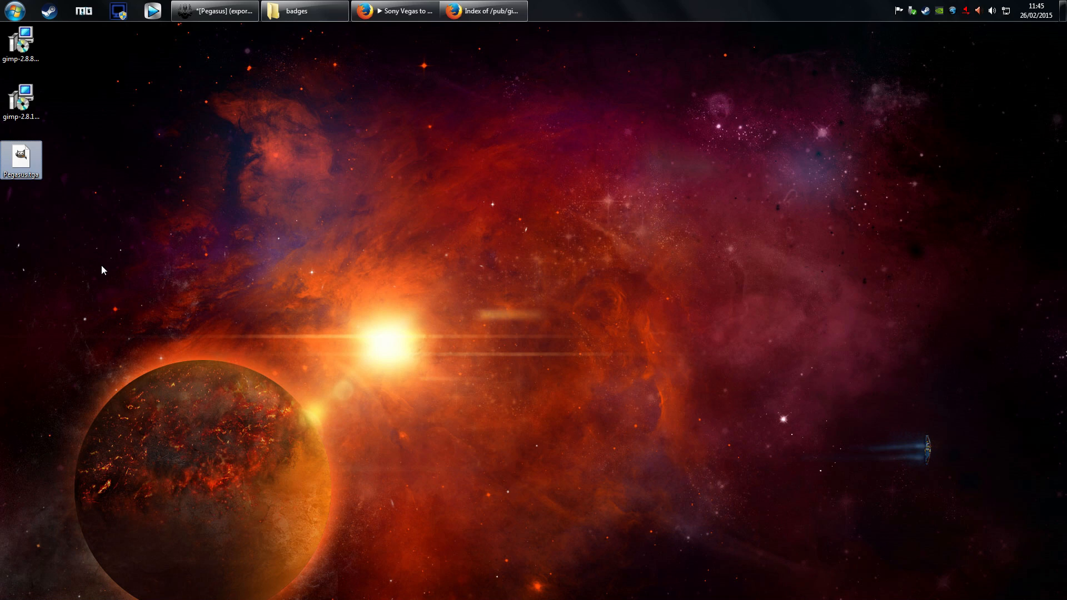
right_click(34, 156)
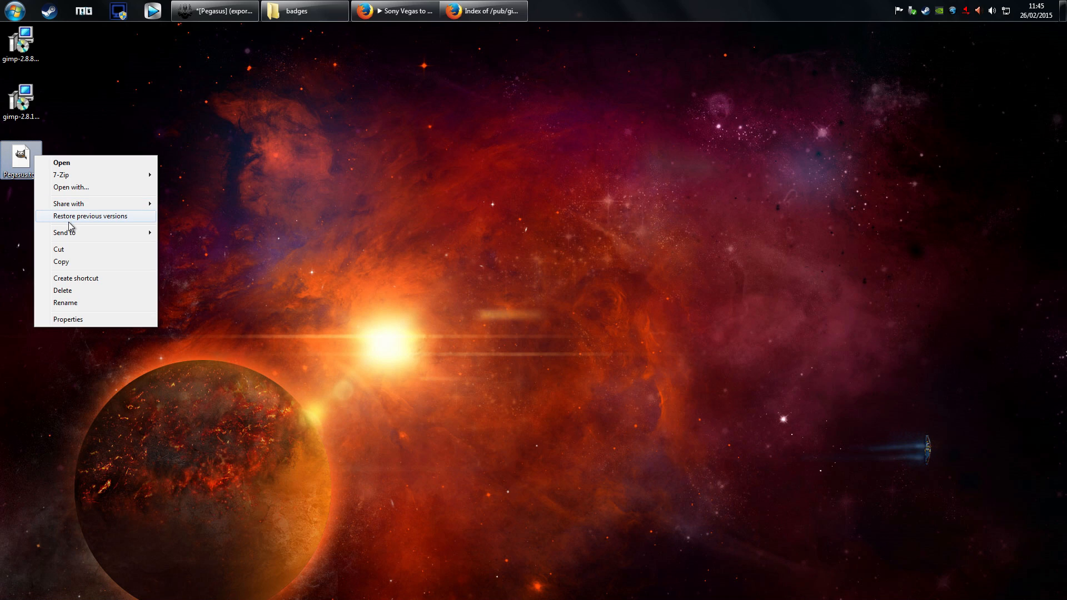
left_click(84, 254)
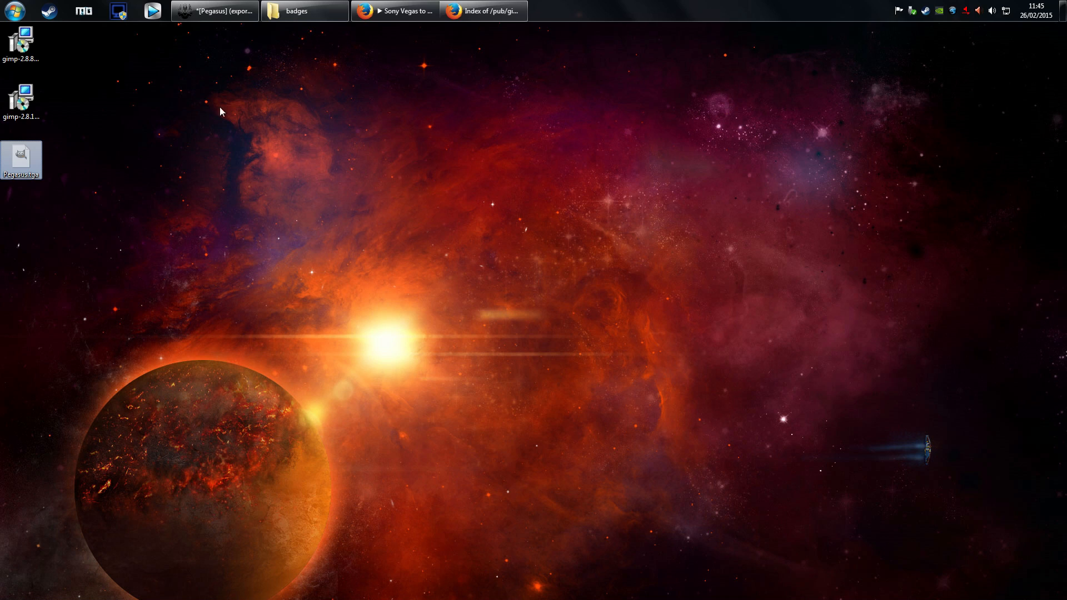
Step: Open a new Windows Explorer window and browse to the Games\Steam folder on Local Disk (C:)
right_click(305, 11)
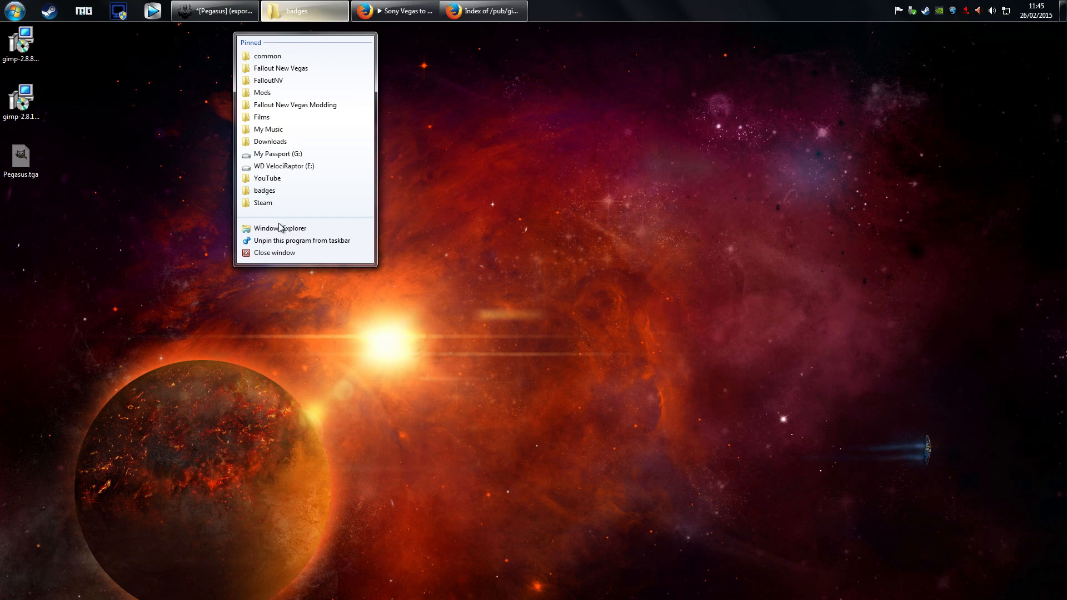
left_click(279, 228)
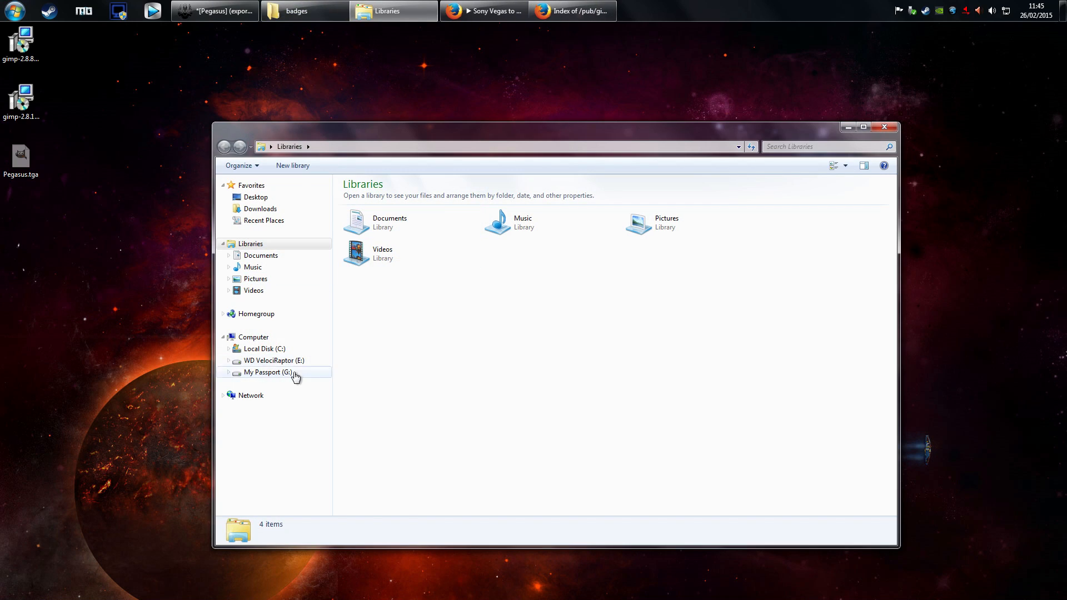
left_click(266, 348)
left_click(386, 222)
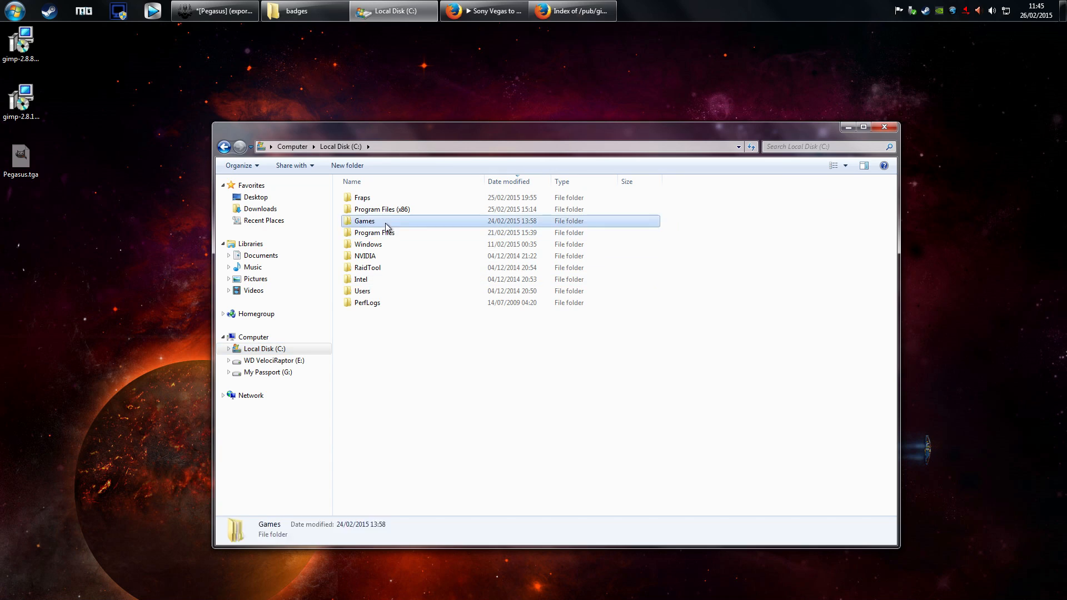
double_click(385, 223)
left_click(385, 221)
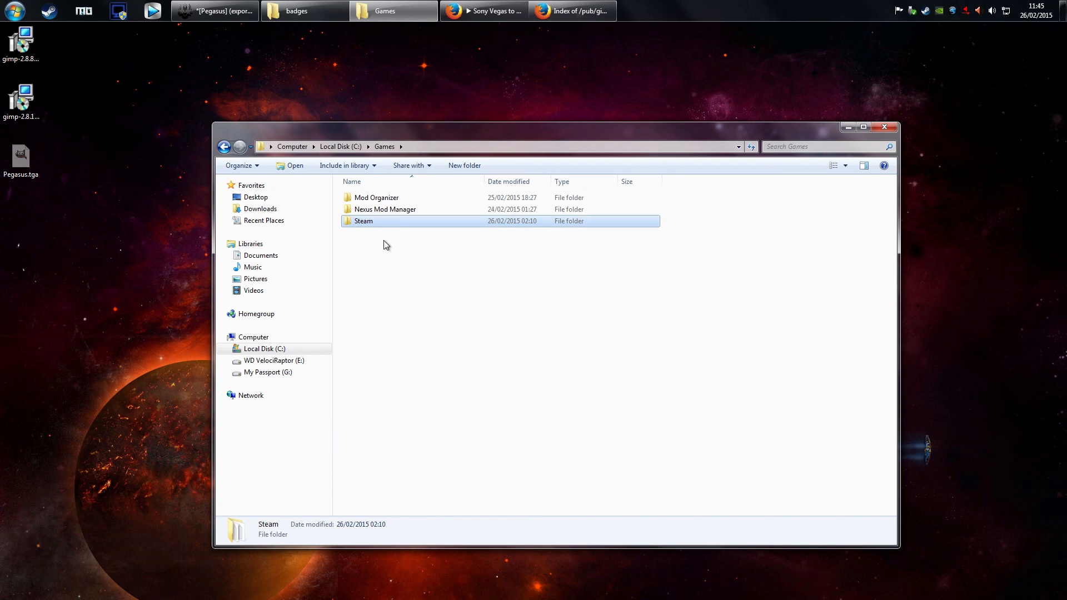
double_click(361, 222)
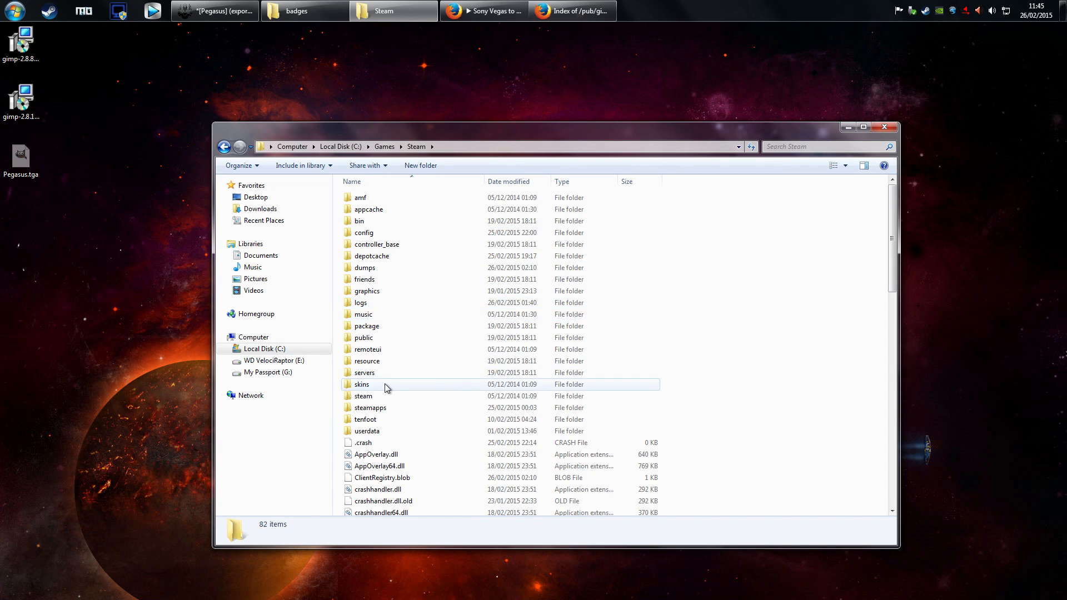
Step: Browse from the Steam folder to steamapps\common\Homeworld\HomeworldRM\Data\badges
left_click(382, 408)
double_click(372, 407)
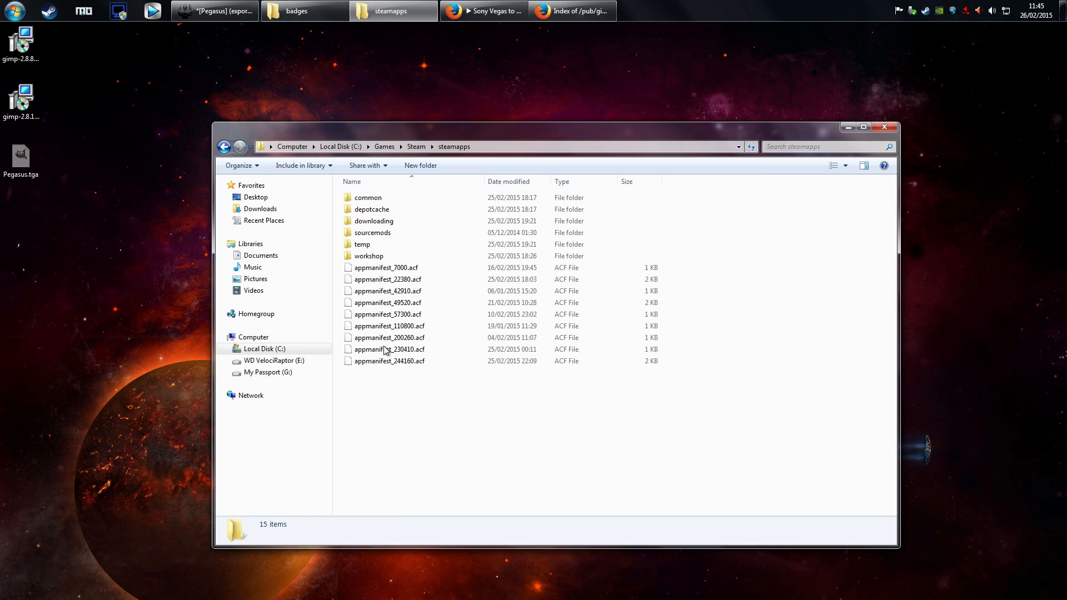
double_click(392, 199)
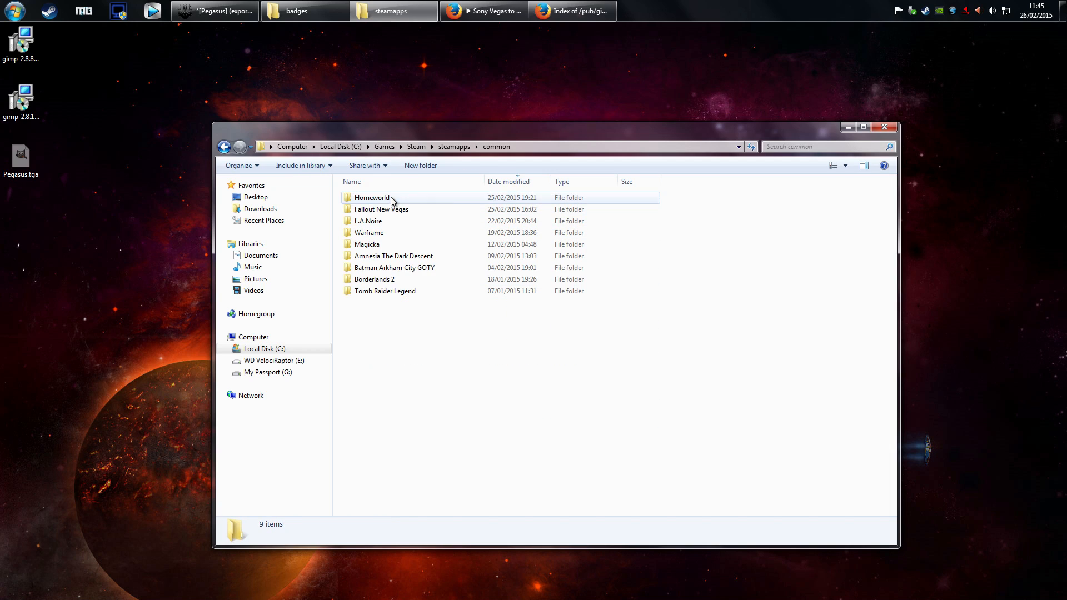
double_click(383, 199)
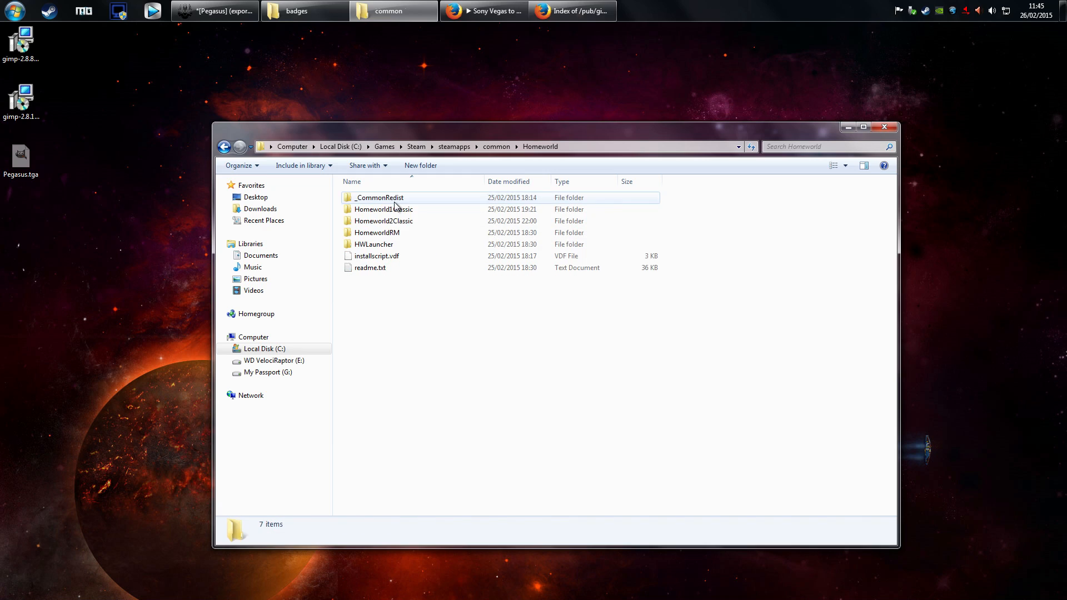
double_click(396, 235)
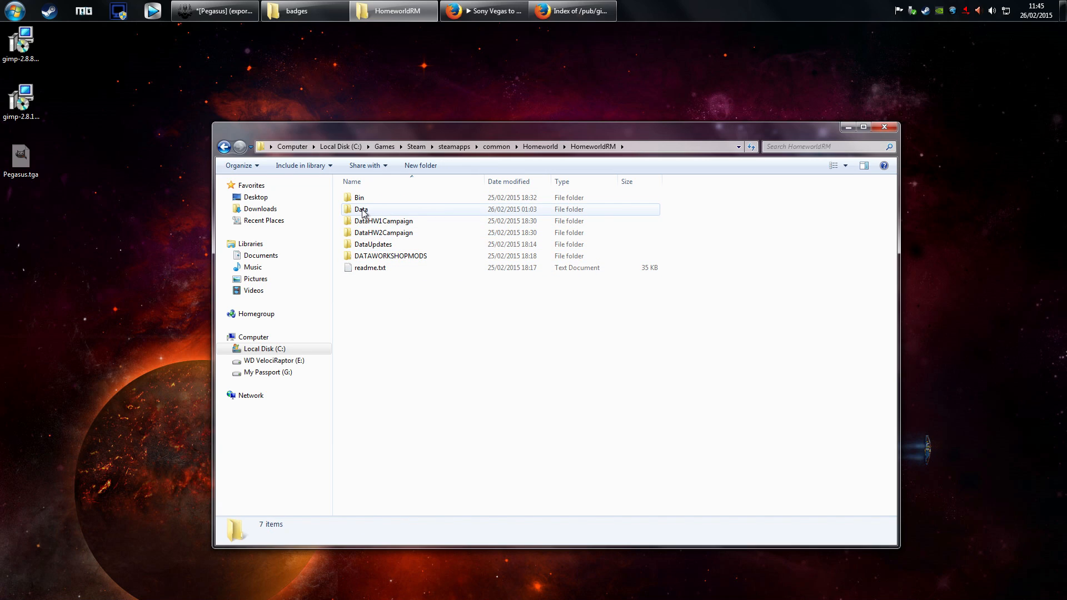
left_click(361, 210)
double_click(372, 214)
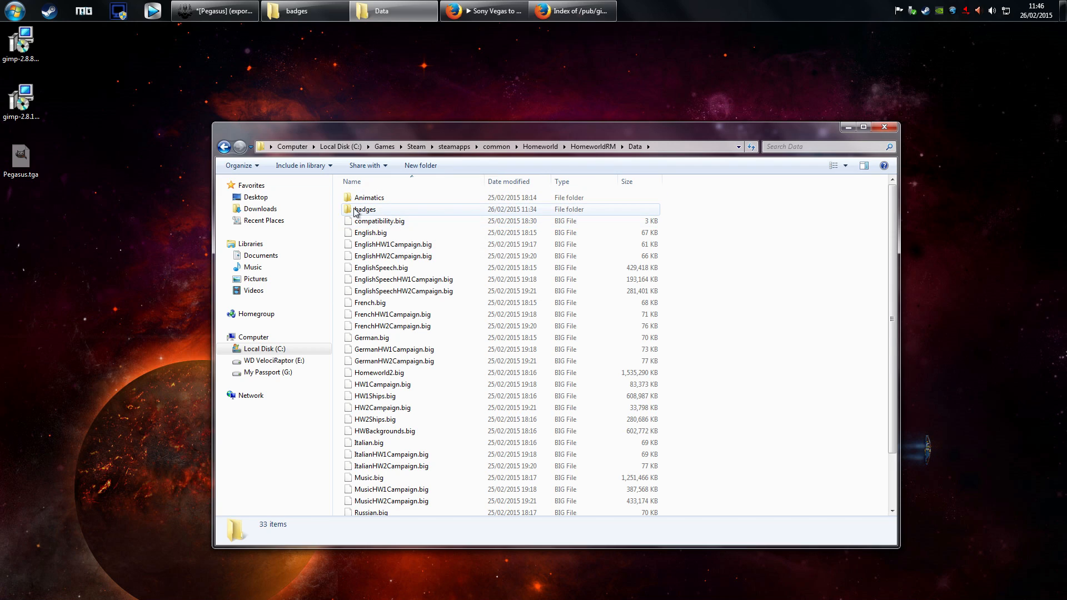
double_click(371, 213)
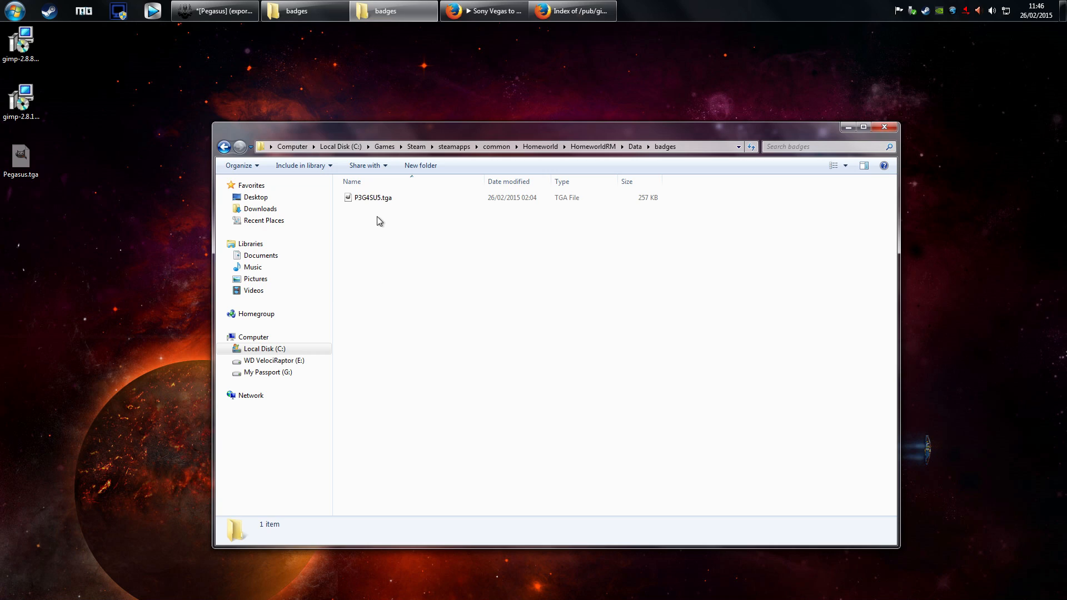
Step: Paste Pegasus.tga into the badges folder and select the pasted file beside P3G4SU5.tga
right_click(365, 242)
left_click(383, 318)
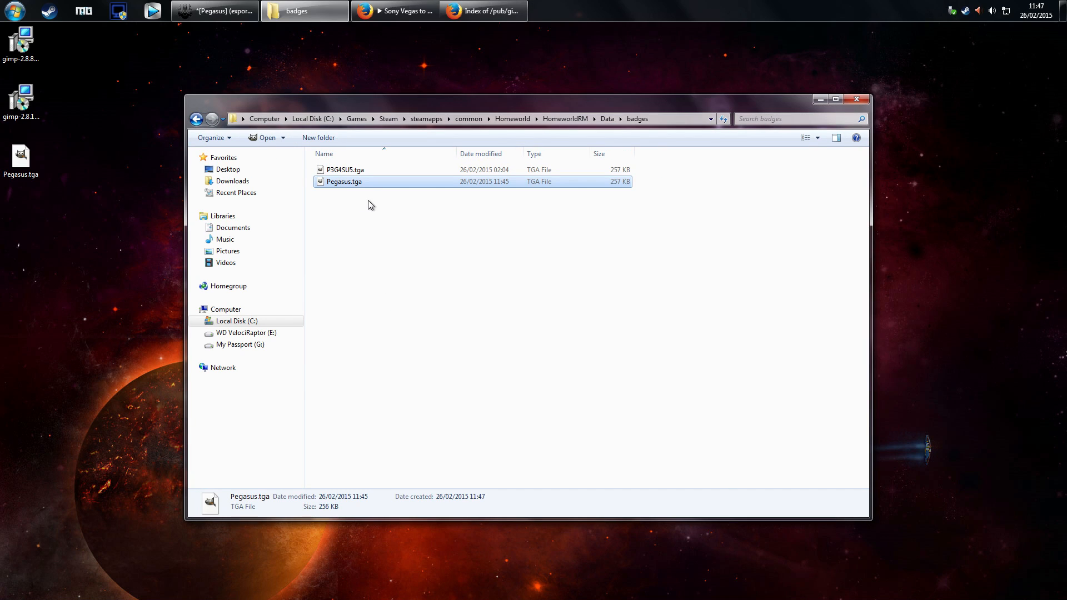
left_click(347, 172)
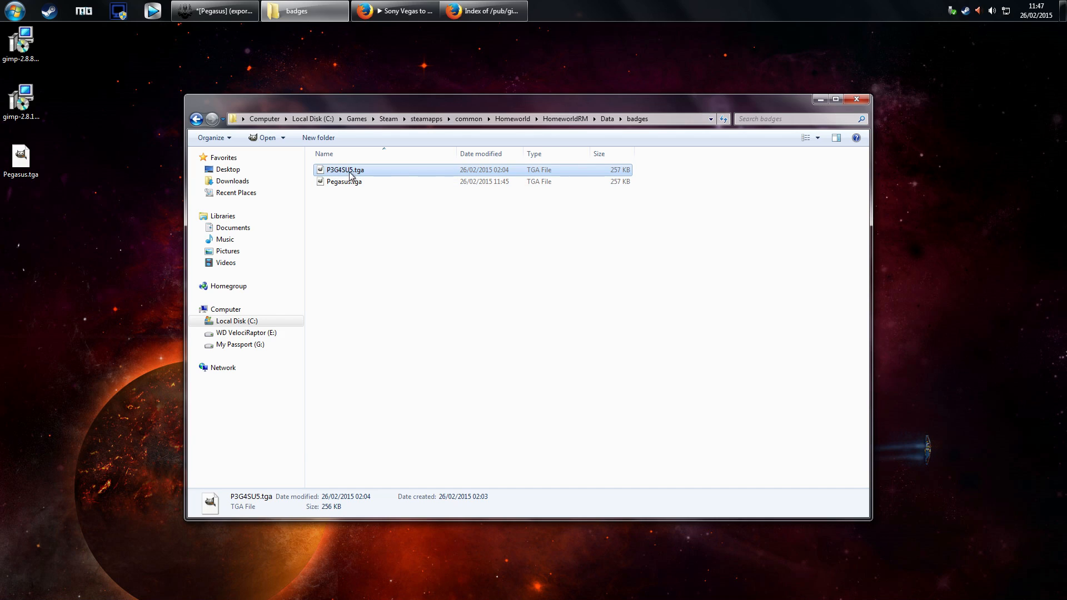
left_click(336, 185)
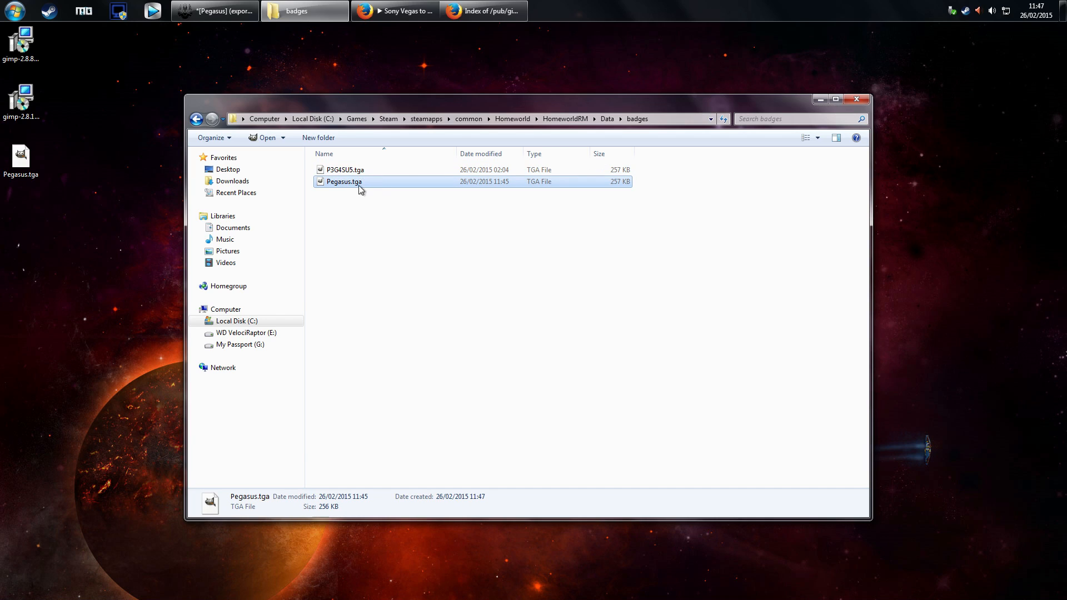
Step: Minimise the badges folder and launch Homeworld Remastered Collection from the Steam shortcuts
left_click(820, 100)
left_click(15, 12)
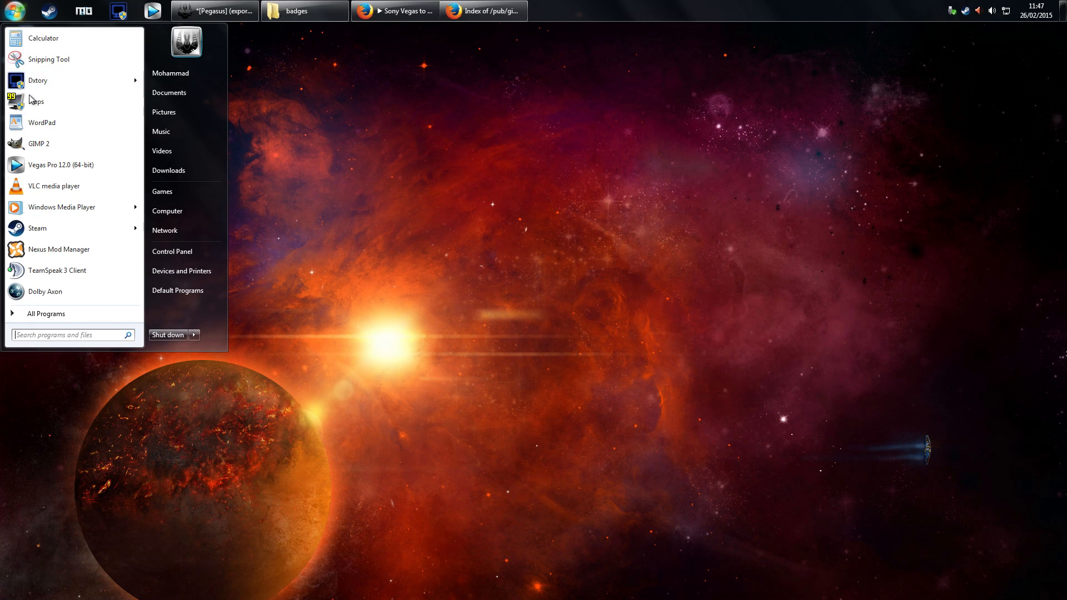
left_click(235, 72)
right_click(50, 19)
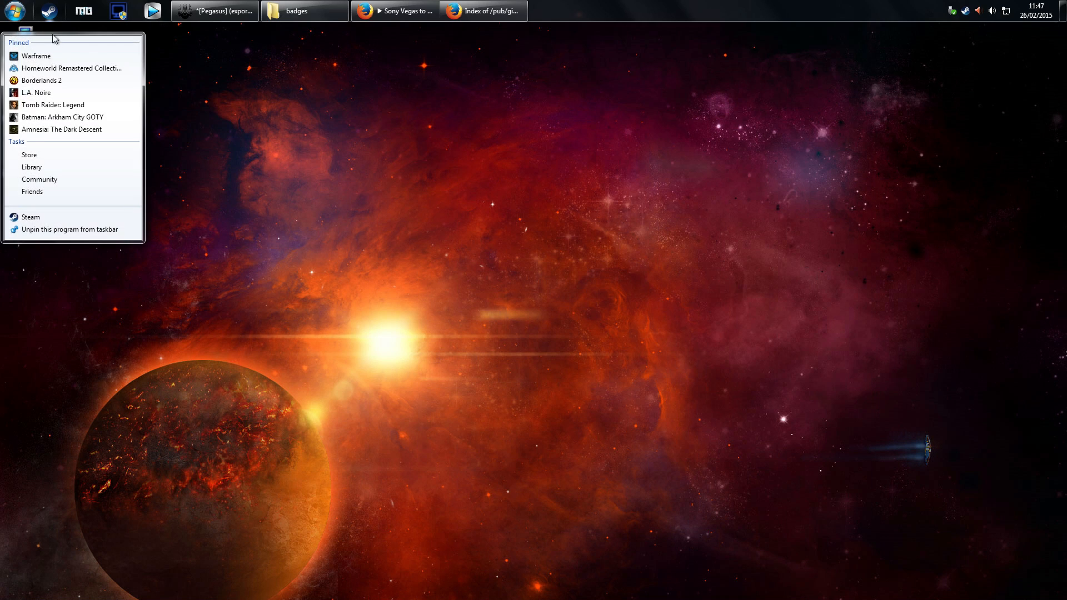
left_click(56, 68)
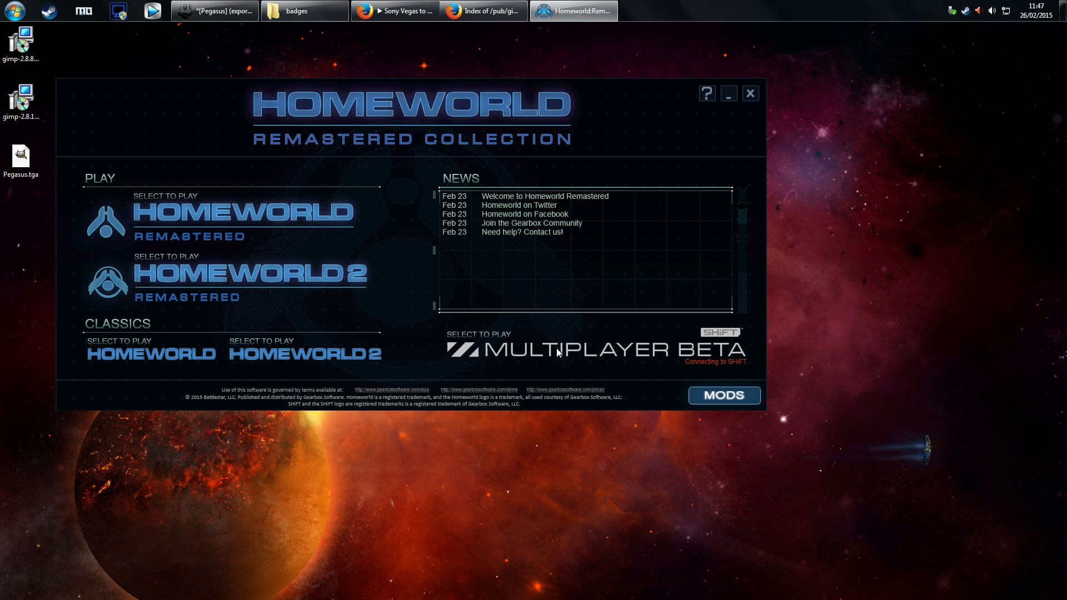
Step: Start Multiplayer Beta, set up a Player vs CPU game and open the player's colour and badge profile
left_click(547, 351)
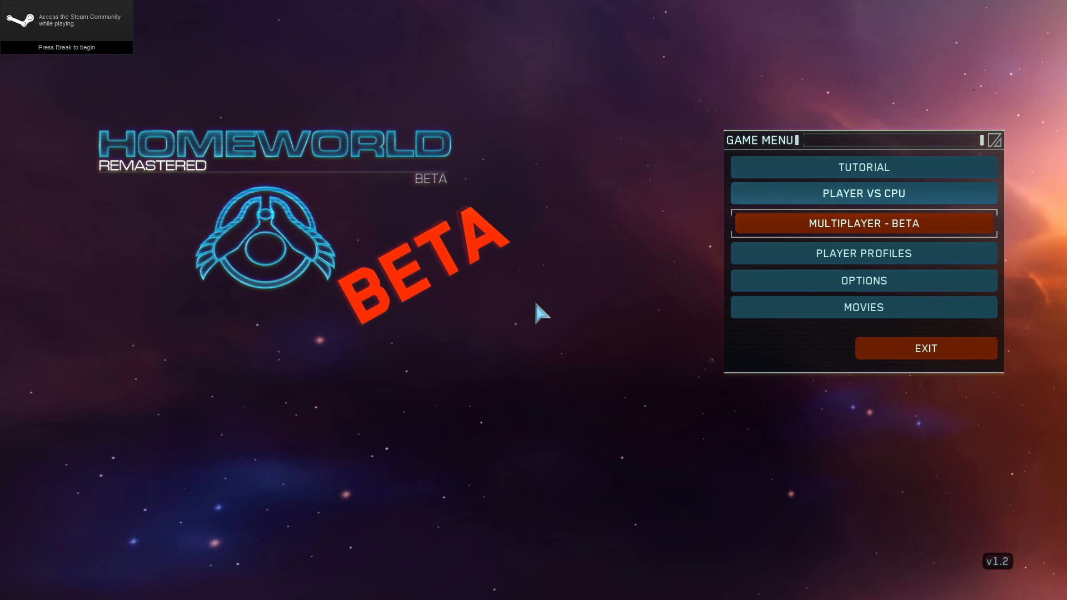
left_click(861, 199)
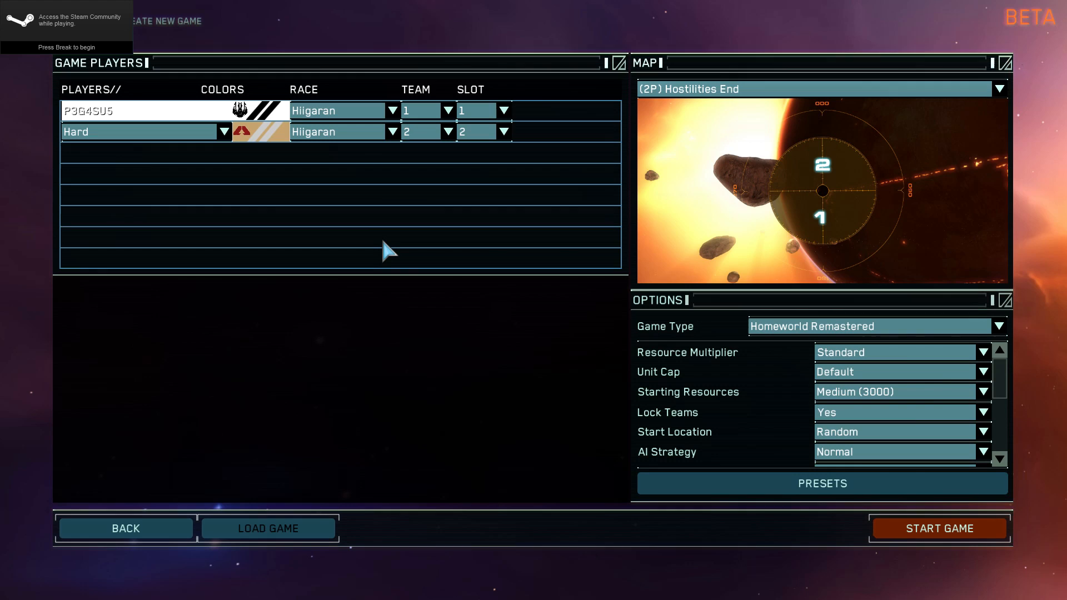
left_click(242, 110)
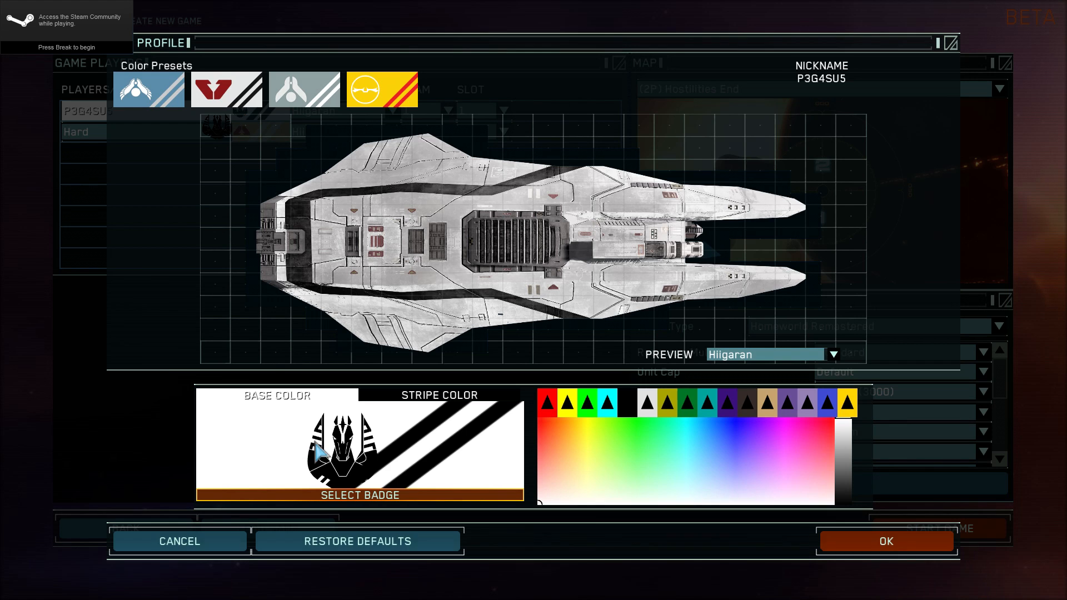
Step: Choose the custom PEGASUS.TGA logo at the end of the badge list as the player's badge
left_click(344, 500)
left_click_drag(778, 191, 786, 293)
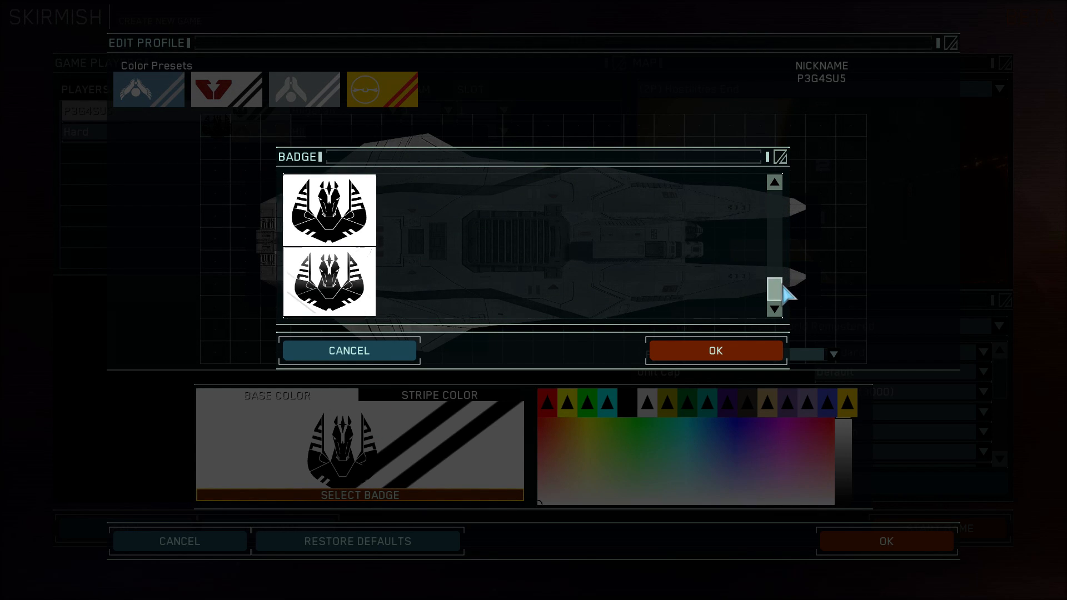
left_click(333, 296)
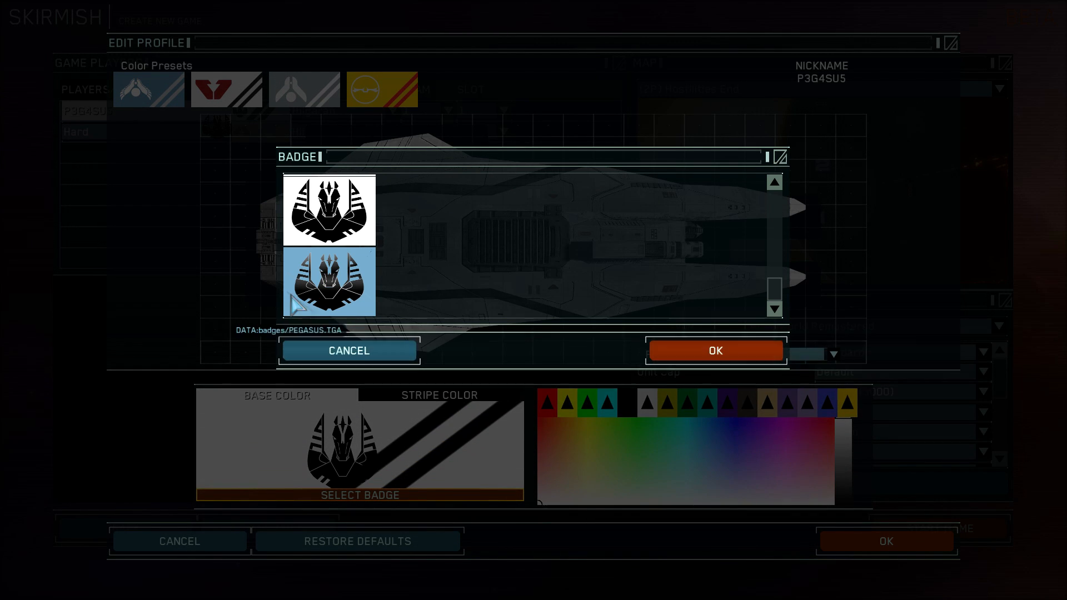
double_click(308, 318)
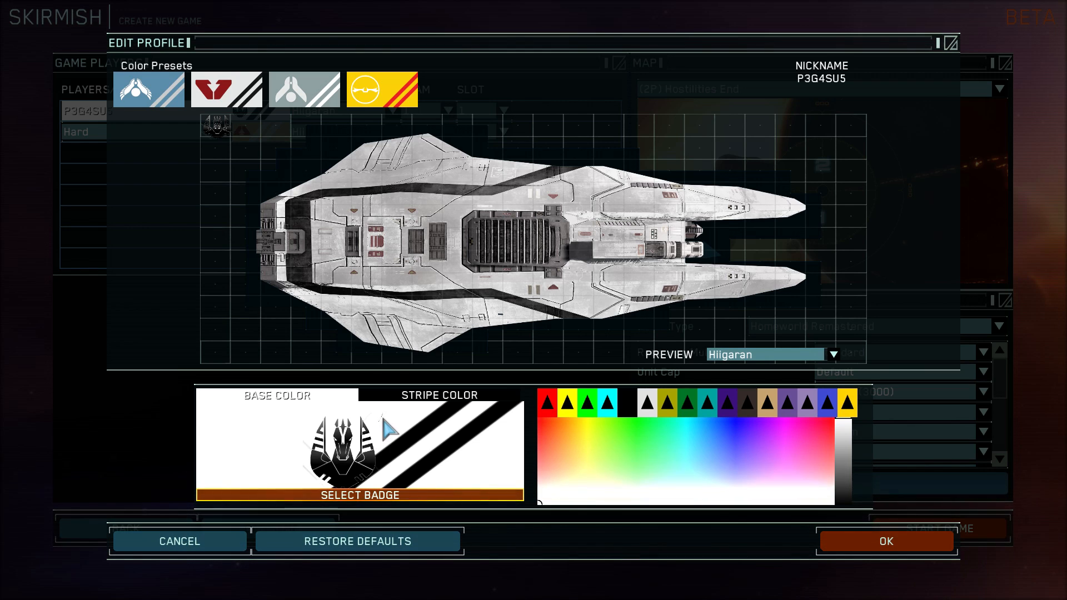
Step: Select the custom badge directly above PEGASUS.TGA in the badge list and accept the player profile
left_click(359, 494)
double_click(331, 232)
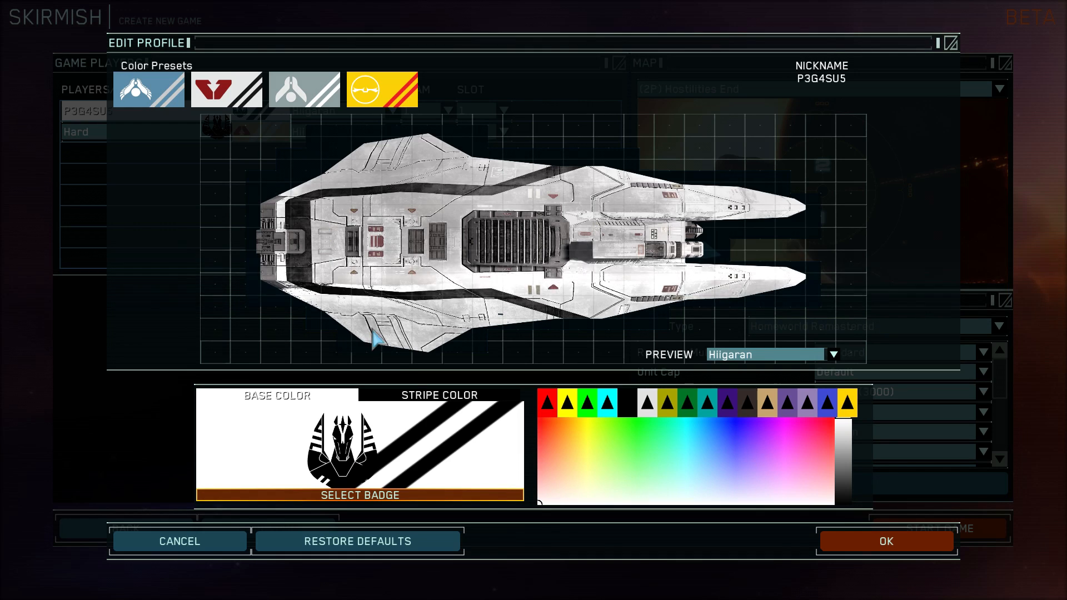
left_click(881, 541)
Step: Set the player's race to Vaygr and start the skirmish on the Hostilities End map
left_click(348, 115)
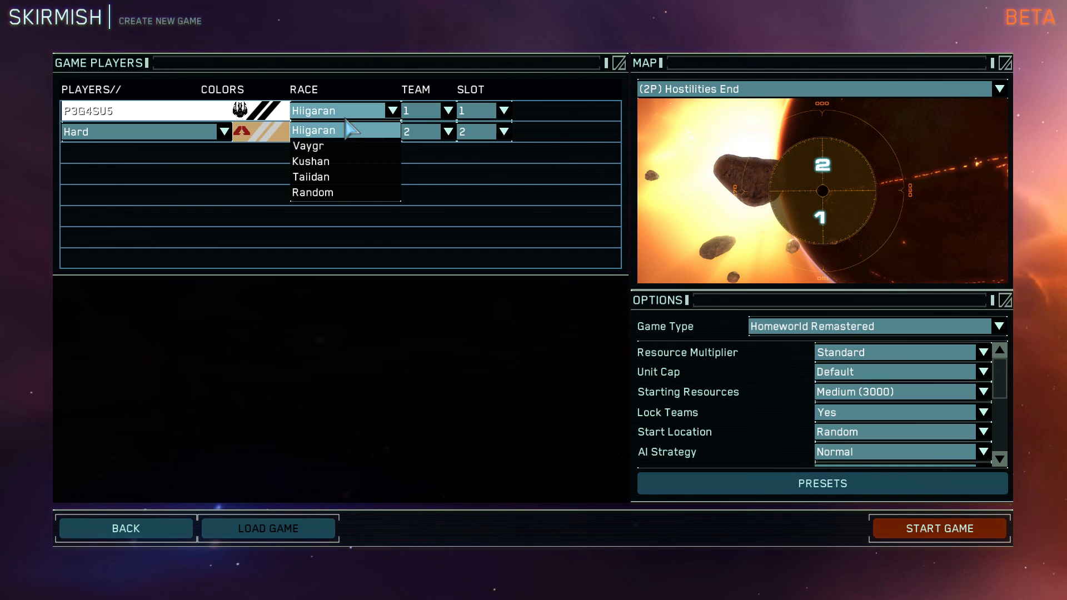
left_click(347, 156)
left_click(878, 526)
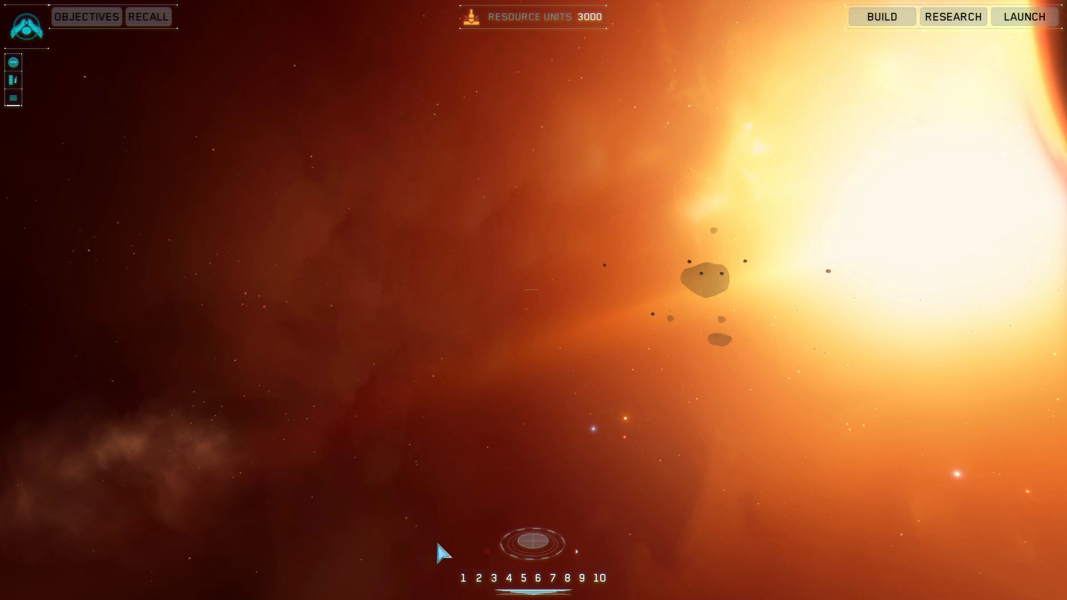
Step: Focus on the Vaygr Flagship and examine the custom badge on the side of its hull
left_click_drag(499, 304, 753, 266)
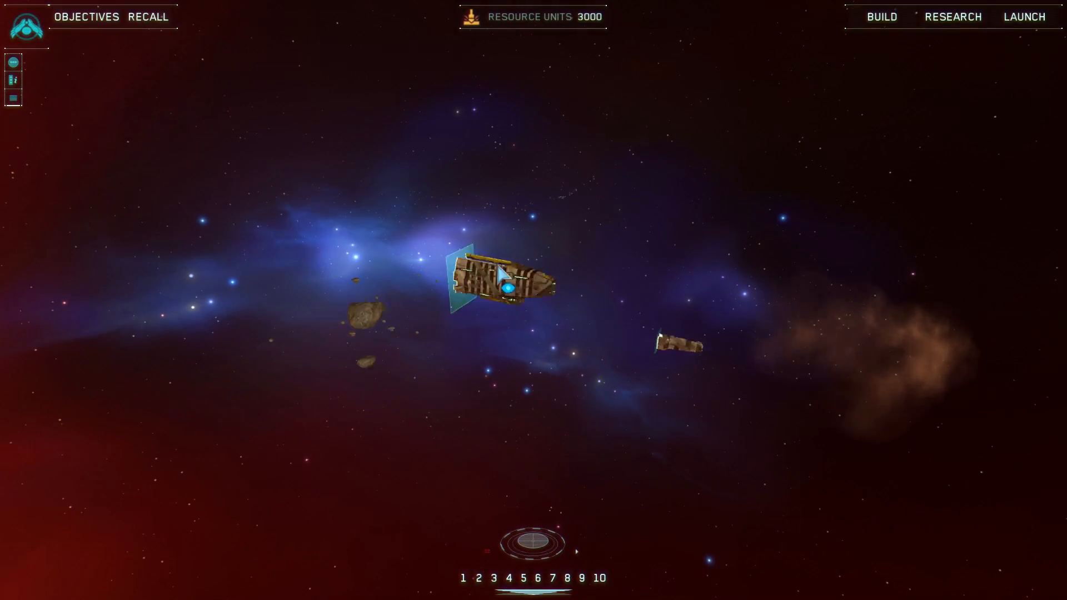
left_click(498, 267, "alt")
scroll(611, 307, "up", 8)
left_click_drag(822, 318, 944, 356)
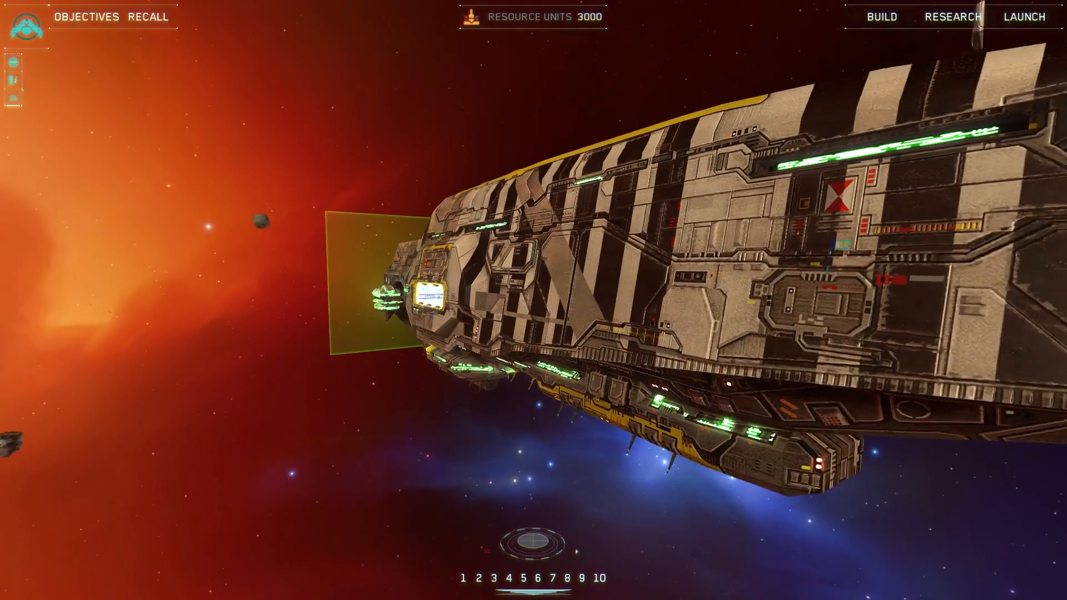
scroll(694, 269, "down", 4)
scroll(607, 257, "down", 3)
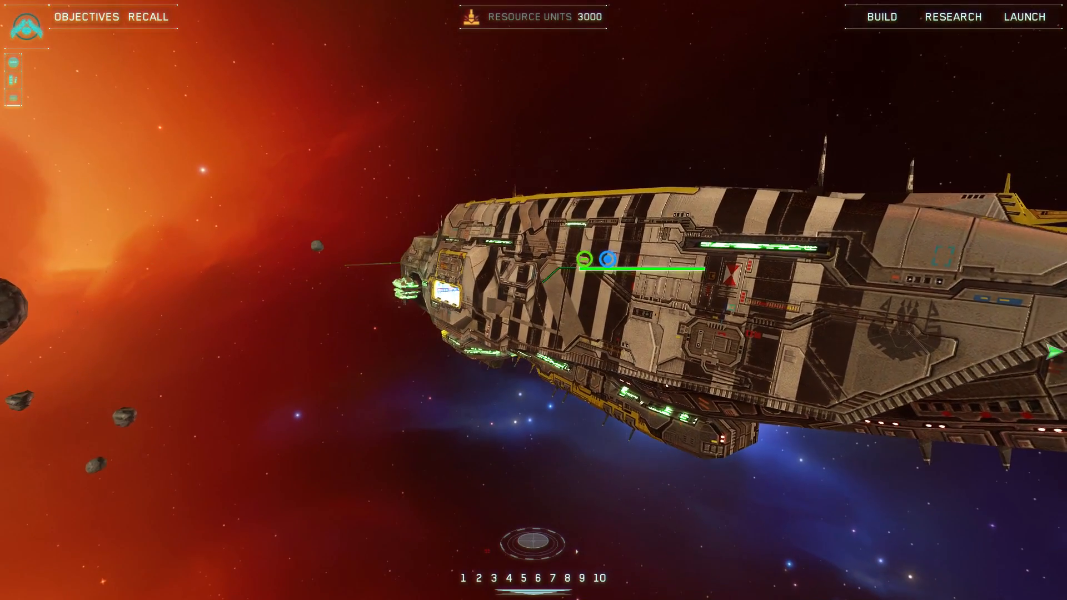
scroll(533, 300, "up", 2)
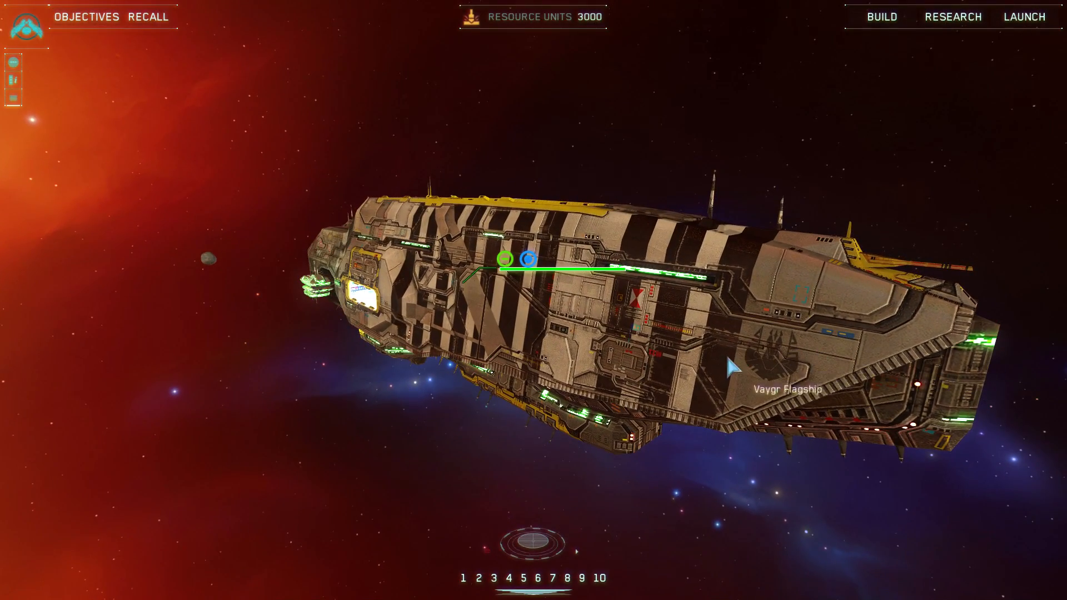
left_click_drag(759, 371, 667, 368)
left_click_drag(868, 346, 778, 346)
left_click_drag(970, 358, 433, 367)
Step: Examine the Vaygr Flagship from its other sides, along with the small ships leaving its hull
left_click(679, 194, "alt")
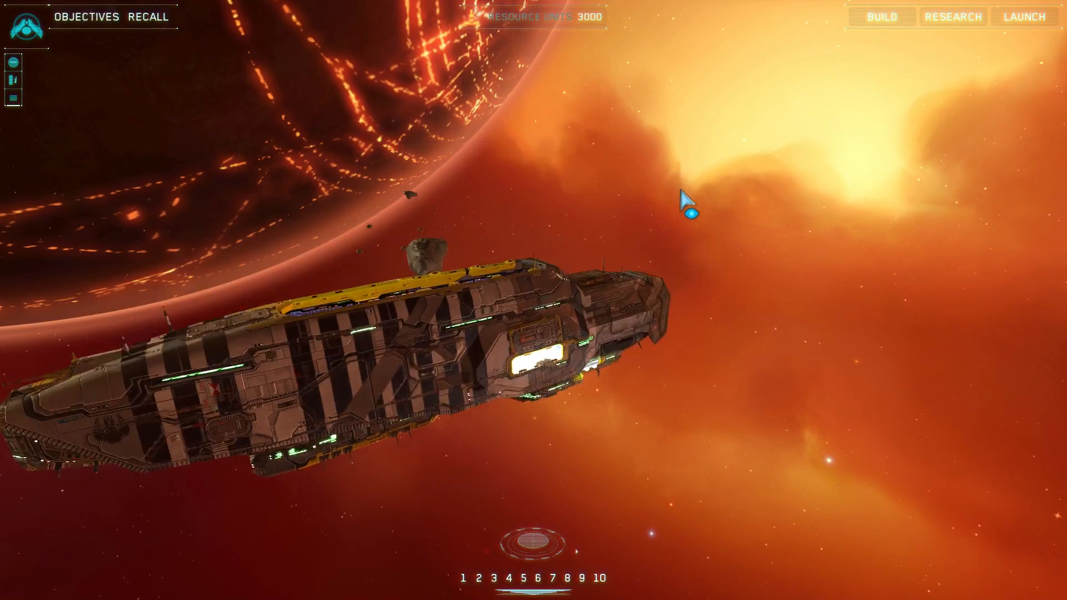
left_click_drag(681, 194, 288, 322)
scroll(528, 333, "down", 3)
scroll(311, 306, "down", 3)
scroll(533, 300, "down", 5)
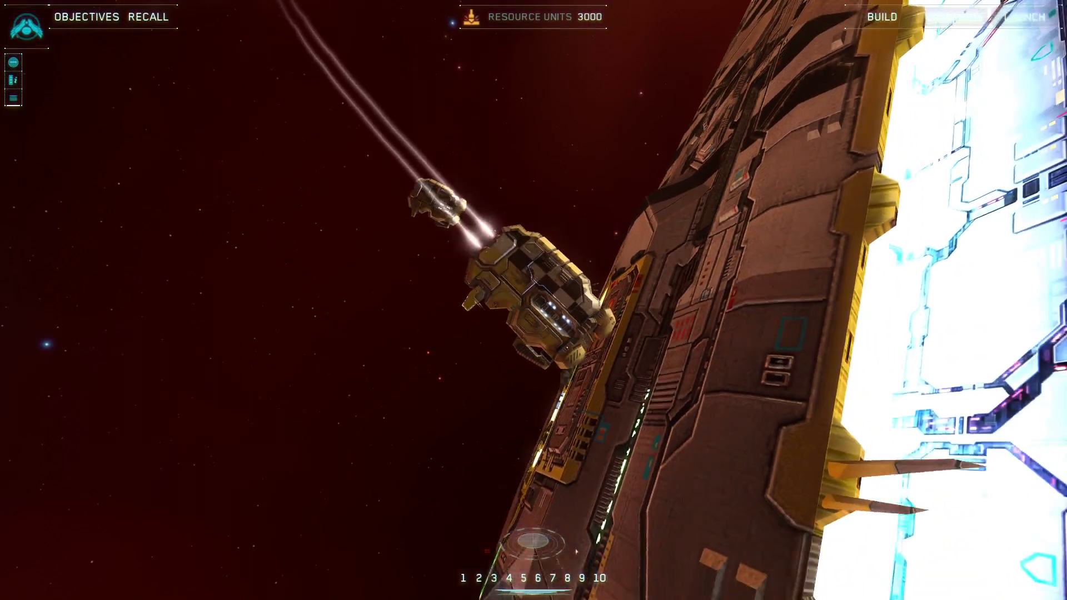
left_click(704, 224, "alt")
left_click_drag(705, 223, 777, 183)
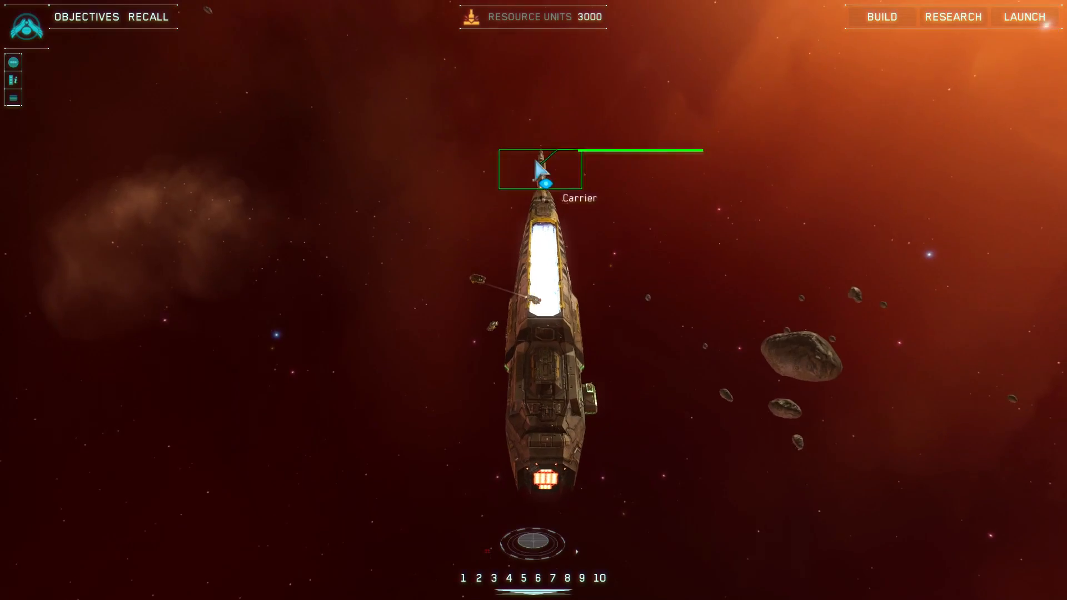
Step: Focus on the Carrier and examine how the custom badge appears on its hull
left_click(542, 169, "alt")
scroll(507, 205, "up", 5)
left_click_drag(507, 205, 633, 150)
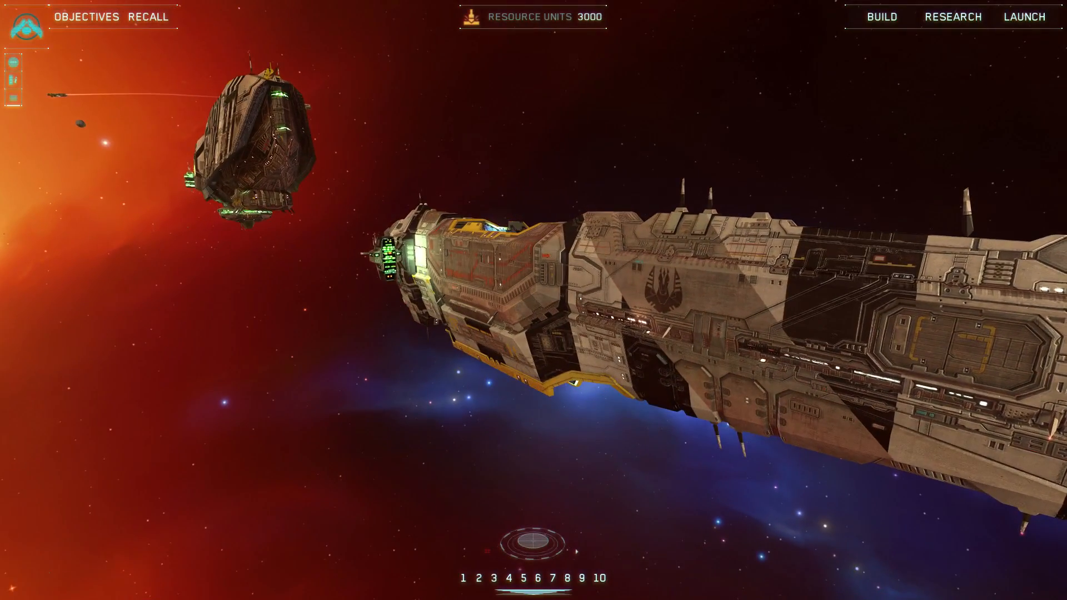
scroll(533, 300, "down", 4)
left_click_drag(394, 233, 394, 299)
scroll(394, 298, "down", 4)
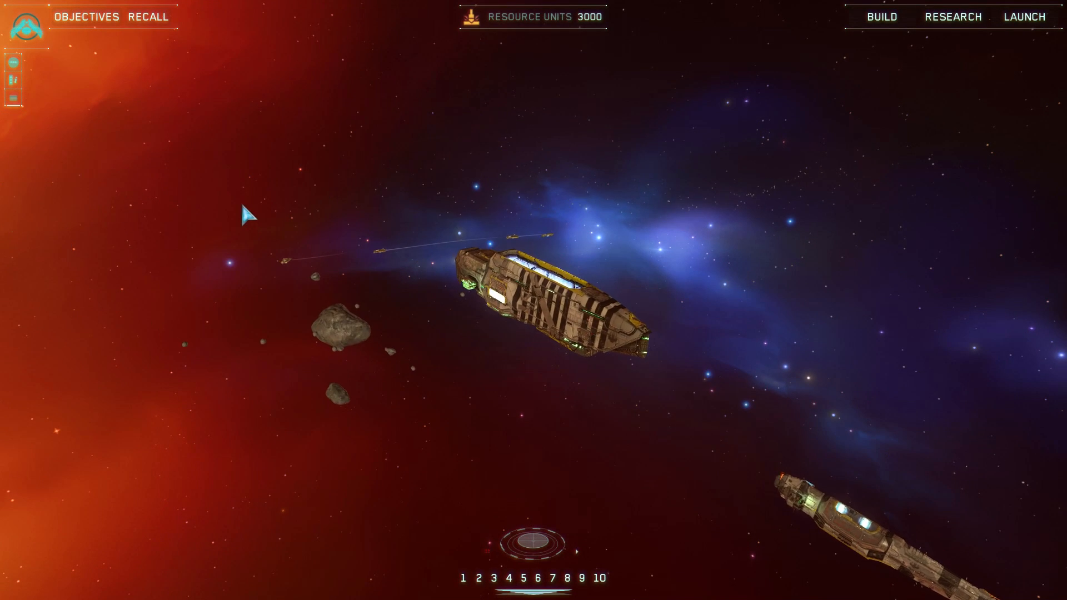
Step: Focus on a Resource Collector near the flagship and examine the custom badge on its hull
left_click_drag(533, 300, 681, 360)
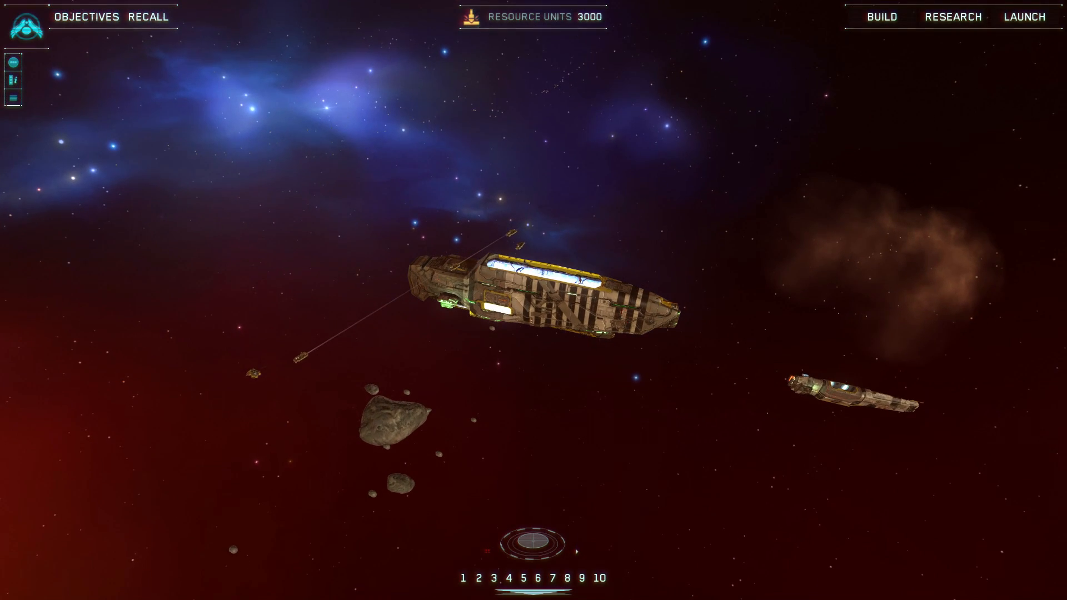
left_click_drag(533, 300, 422, 355)
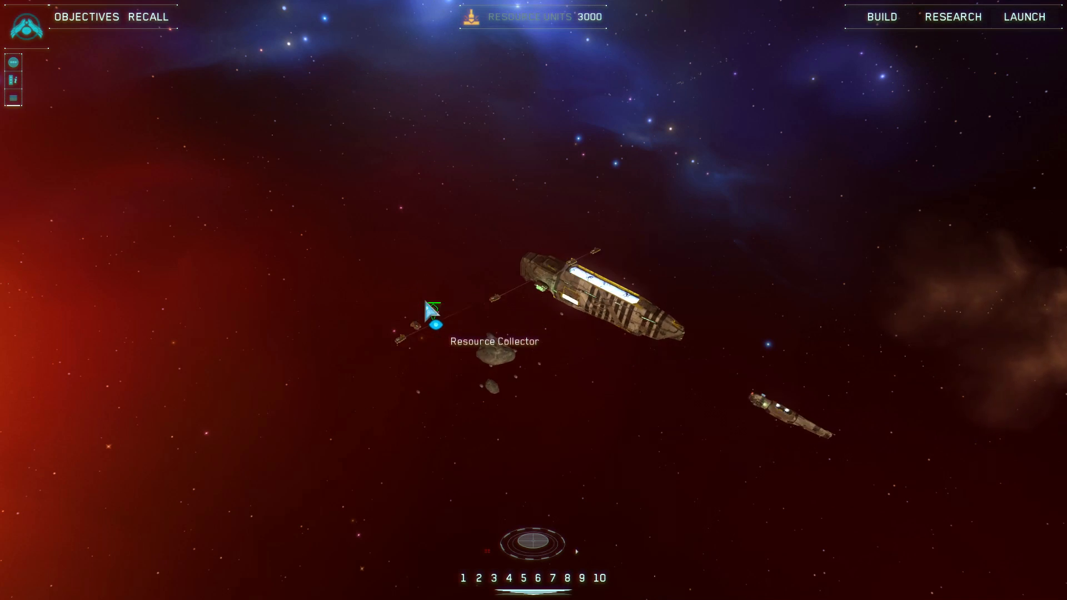
left_click(427, 305, "alt")
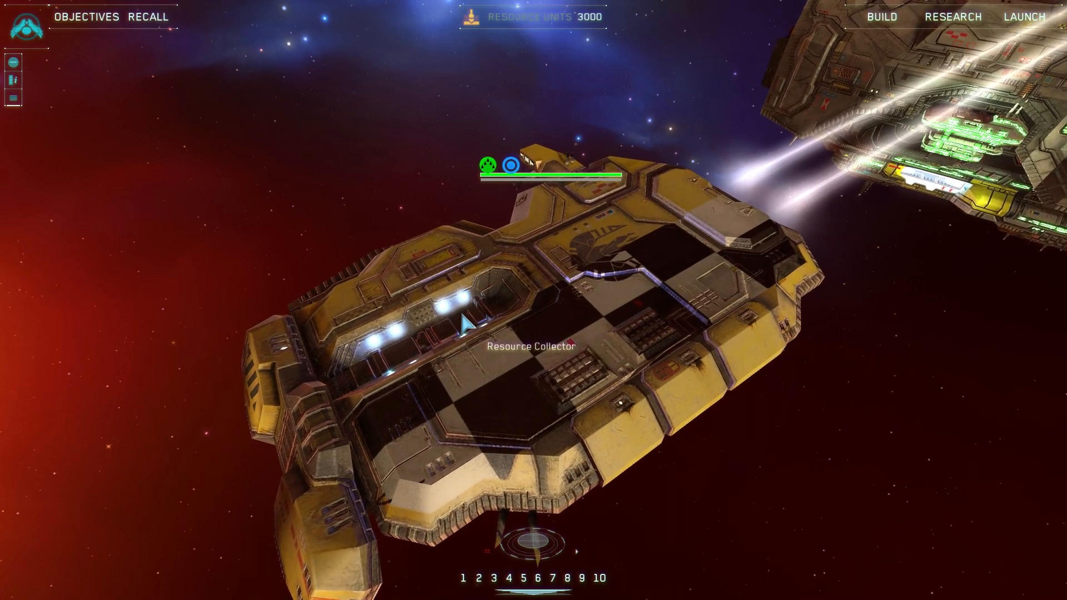
scroll(462, 317, "down", 5)
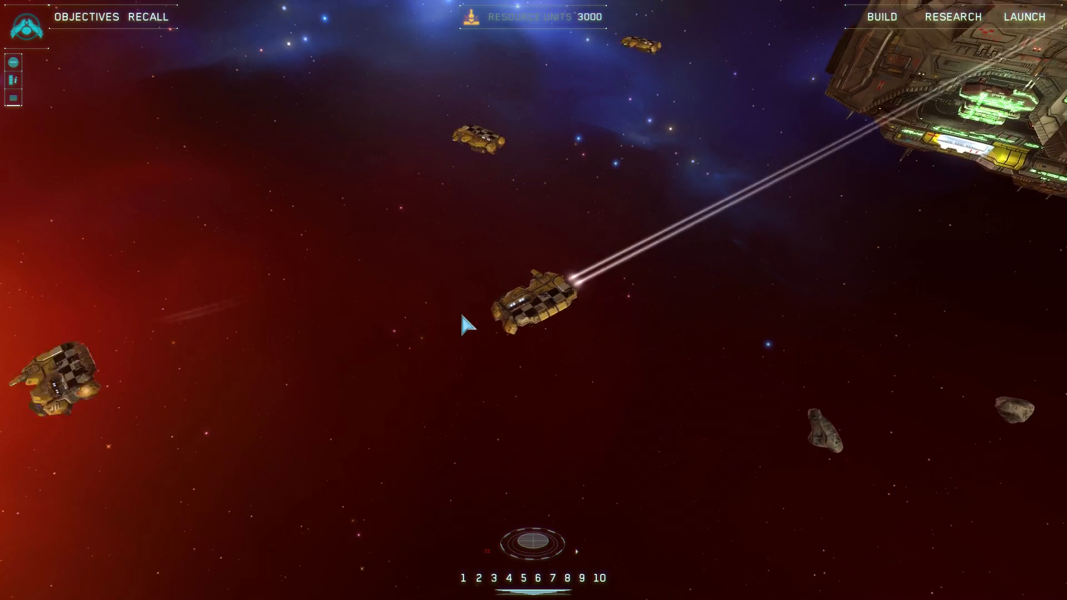
scroll(462, 316, "down", 5)
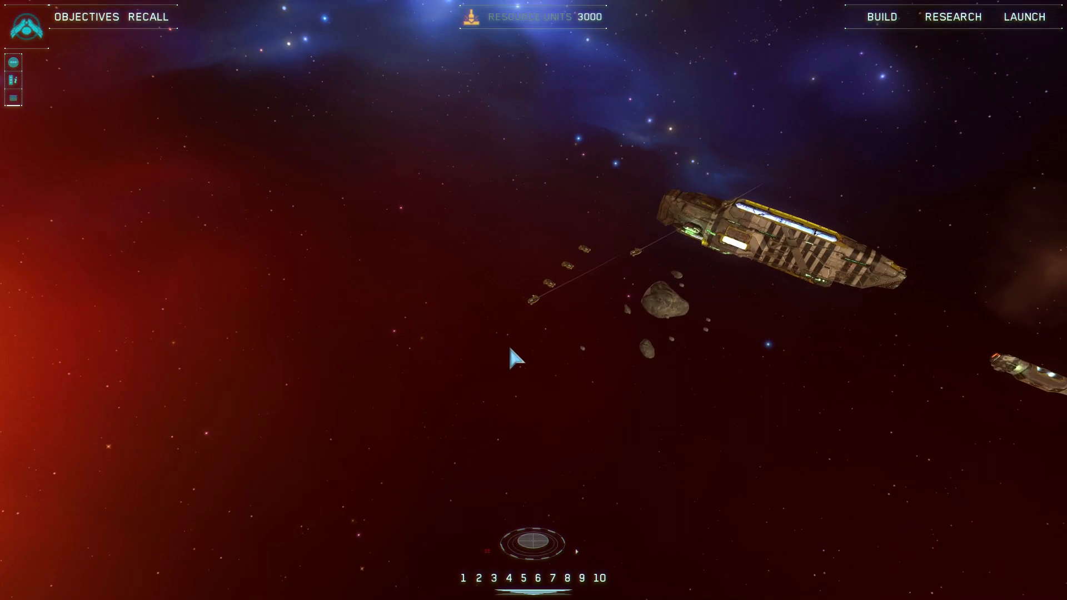